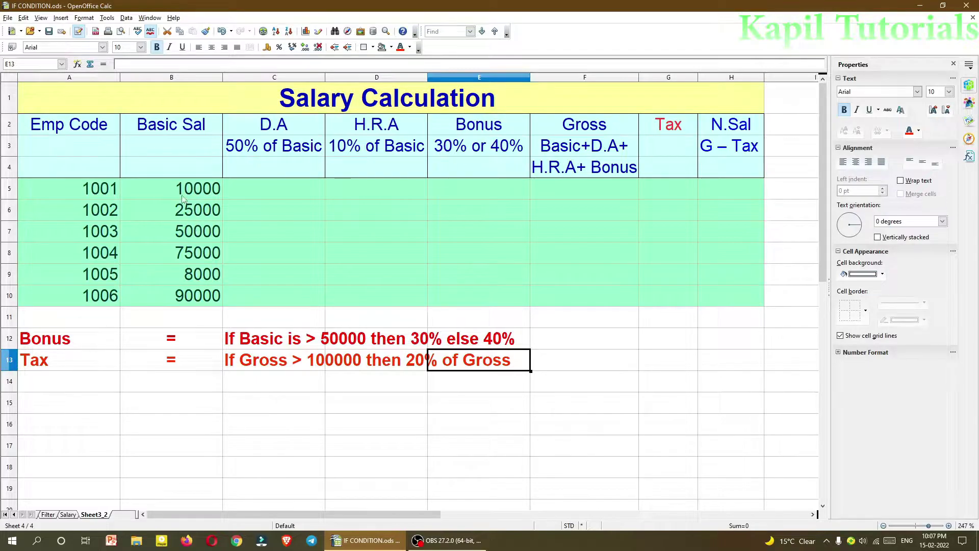
Examine the Basic Sal, H.R.A, Bonus, Gross and Tax columns of the salary table against the bonus and tax rules.
left_click(177, 79)
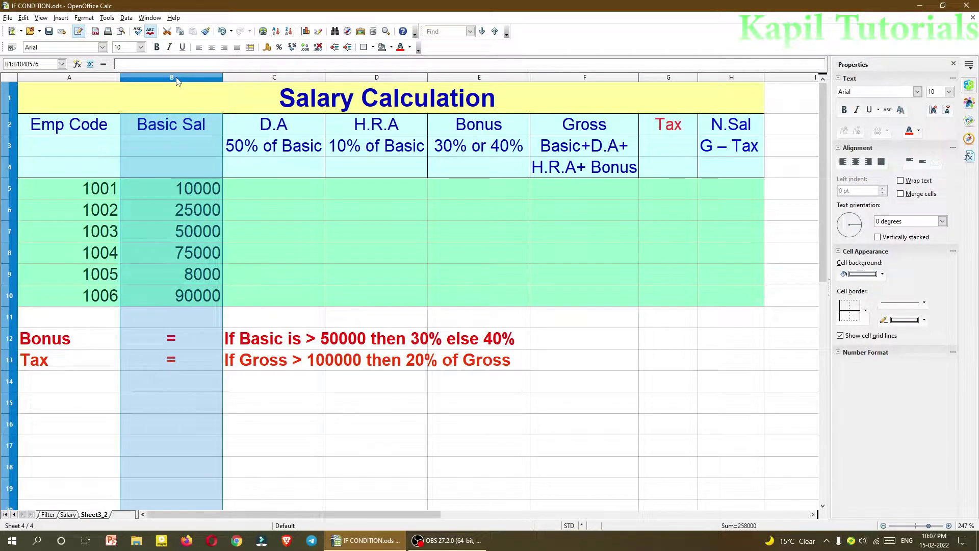
left_click(365, 78, "ctrl")
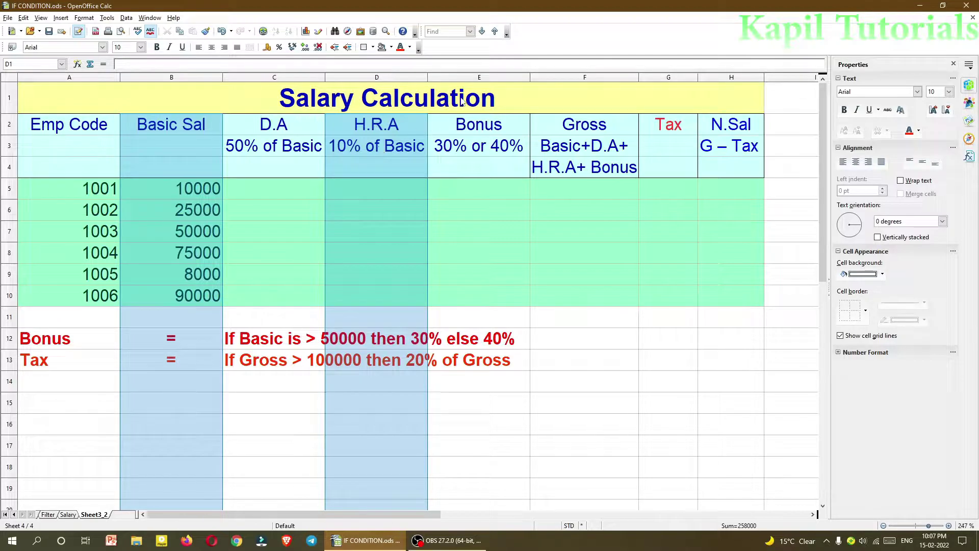
left_click(470, 79, "ctrl")
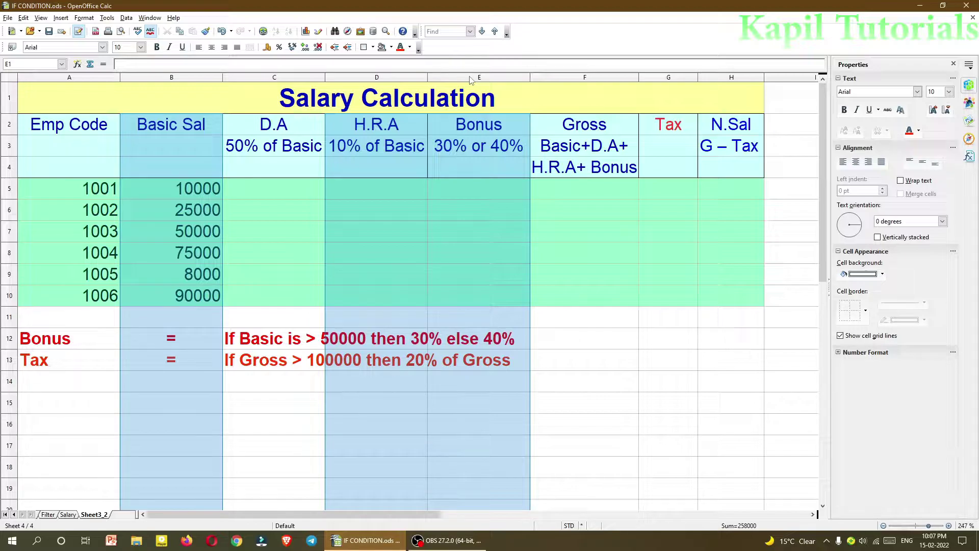
left_click(470, 79, "ctrl")
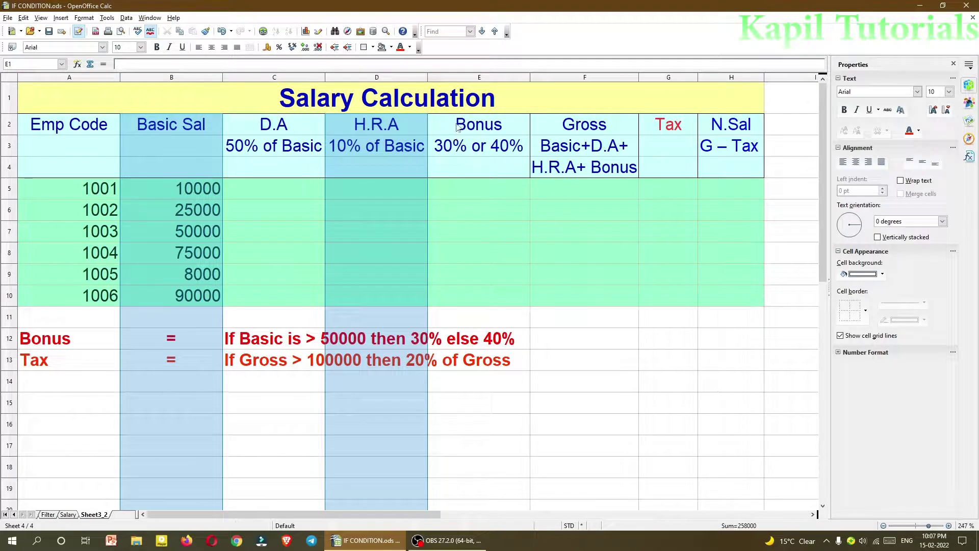
left_click(476, 128)
key("ctrl+space")
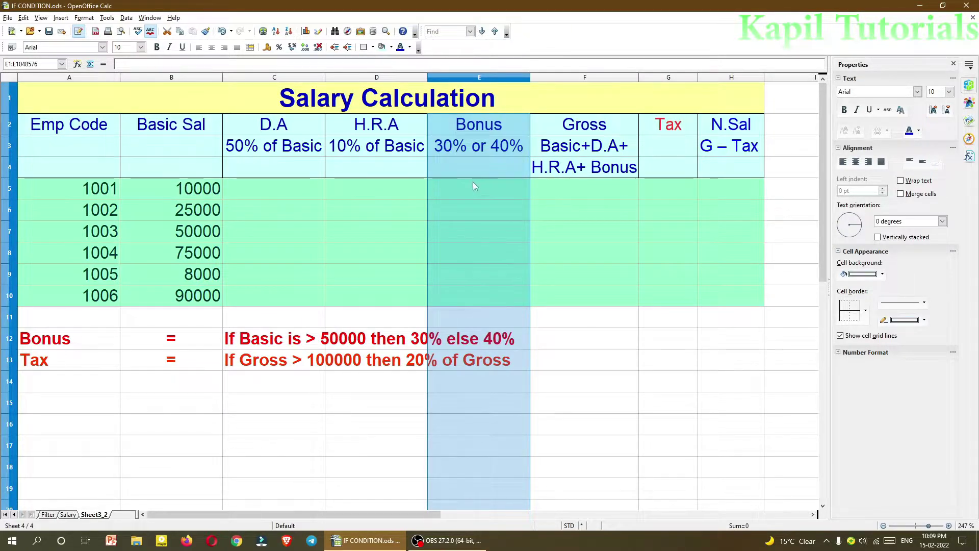
left_click(577, 185)
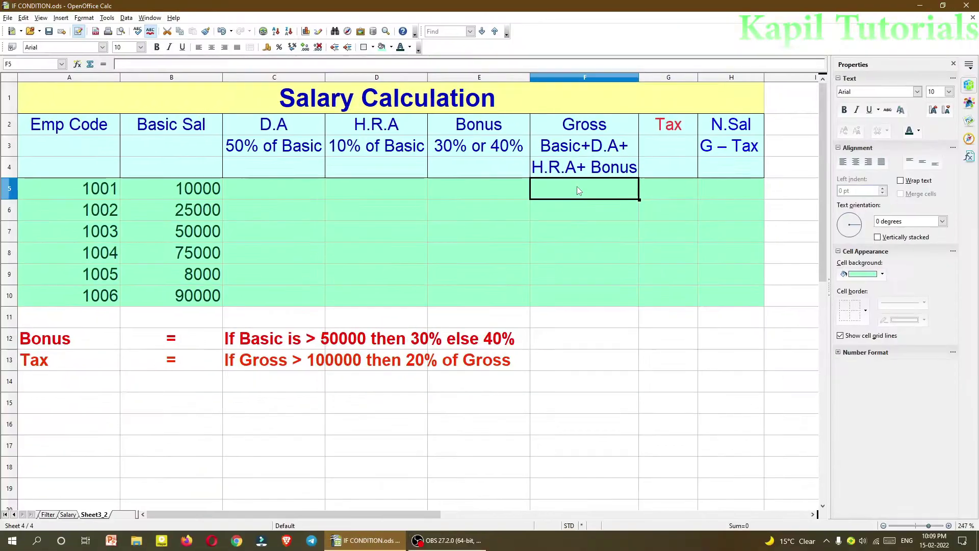
left_click(669, 192)
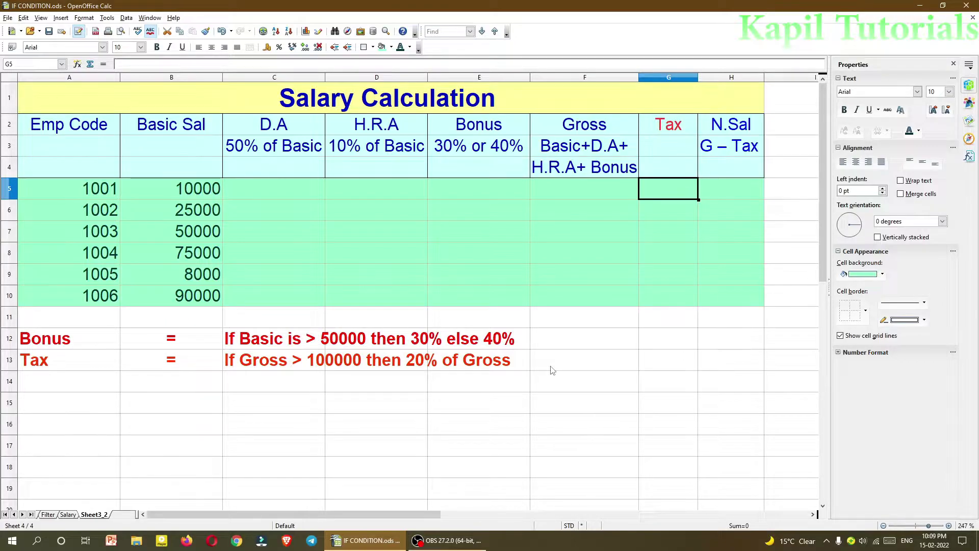
Calculate D.A for employee 1001 in C5 with =(B5*50)/100 and fill the formula down to C10.
left_click(277, 189)
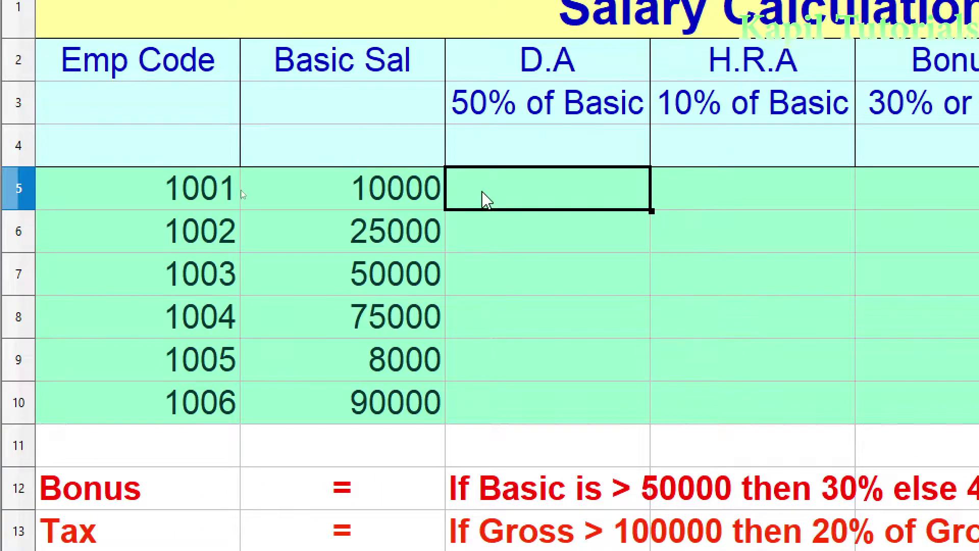
type("=")
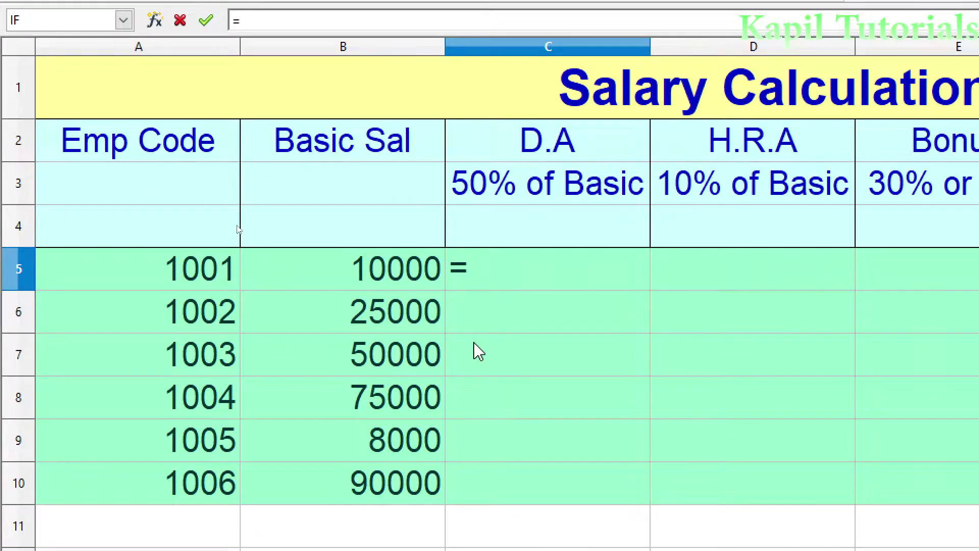
type("(b")
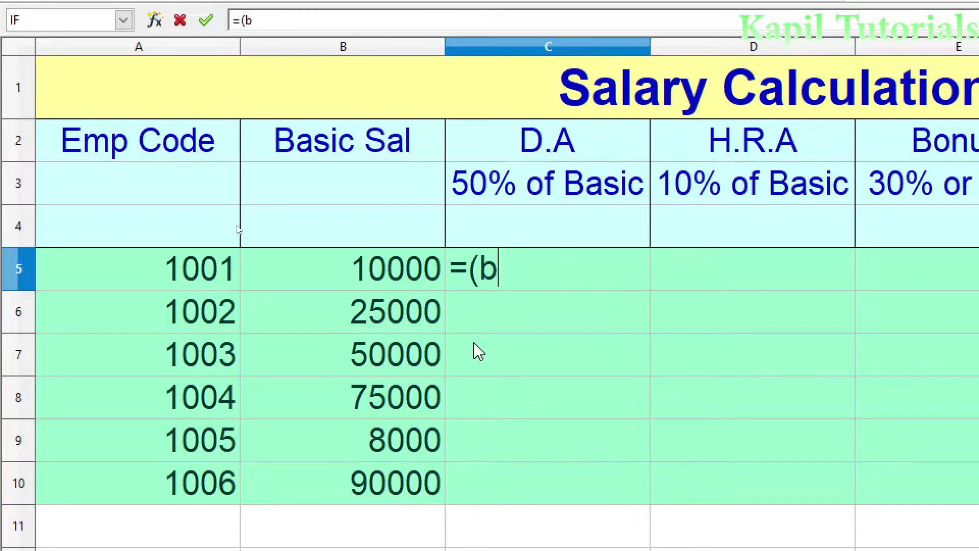
type("5")
key("BackSpace")
key("BackSpace")
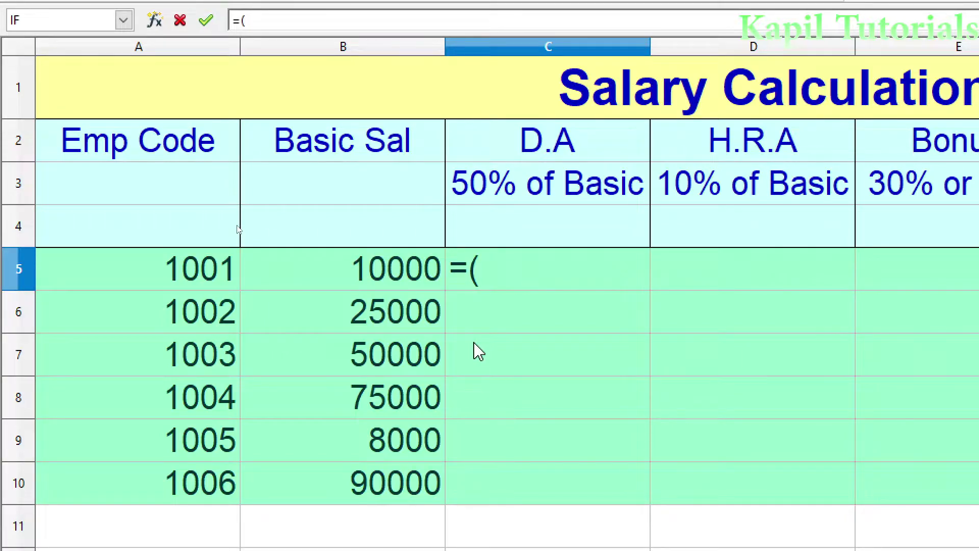
left_click(408, 280)
left_click(537, 270)
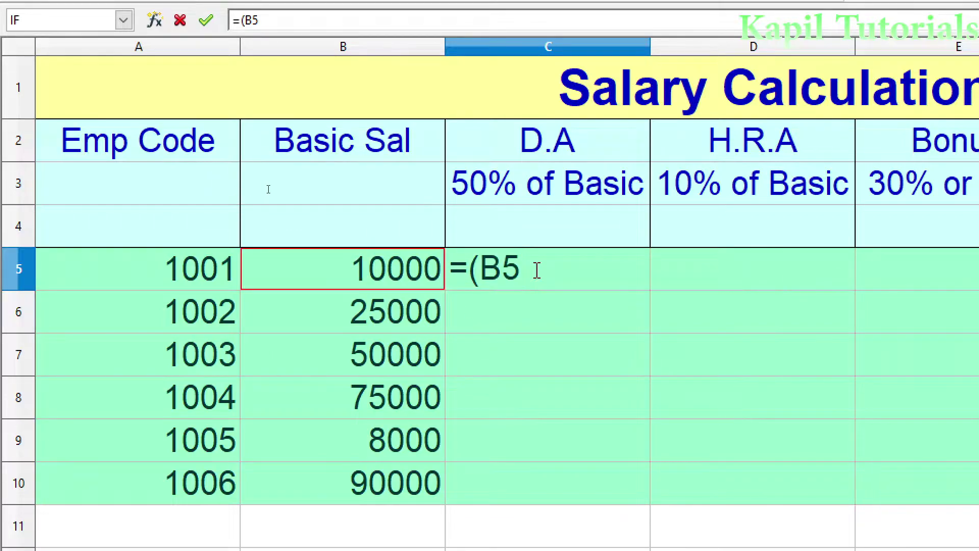
type("*1")
key("BackSpace")
type("50")
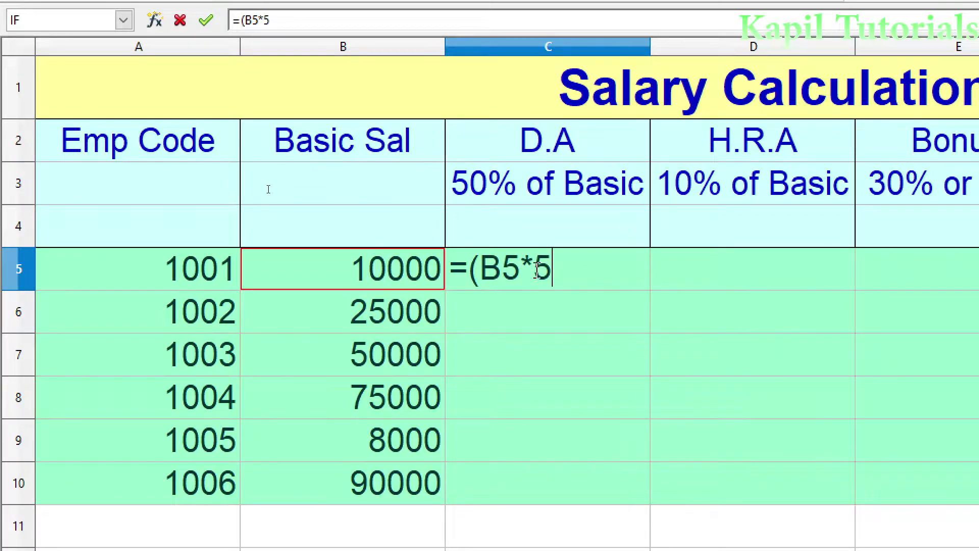
type(")")
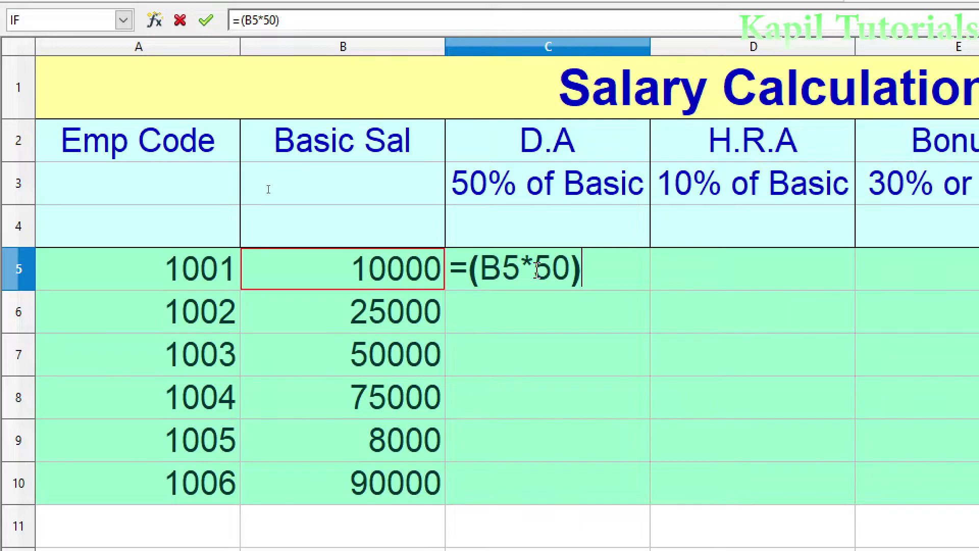
type("/")
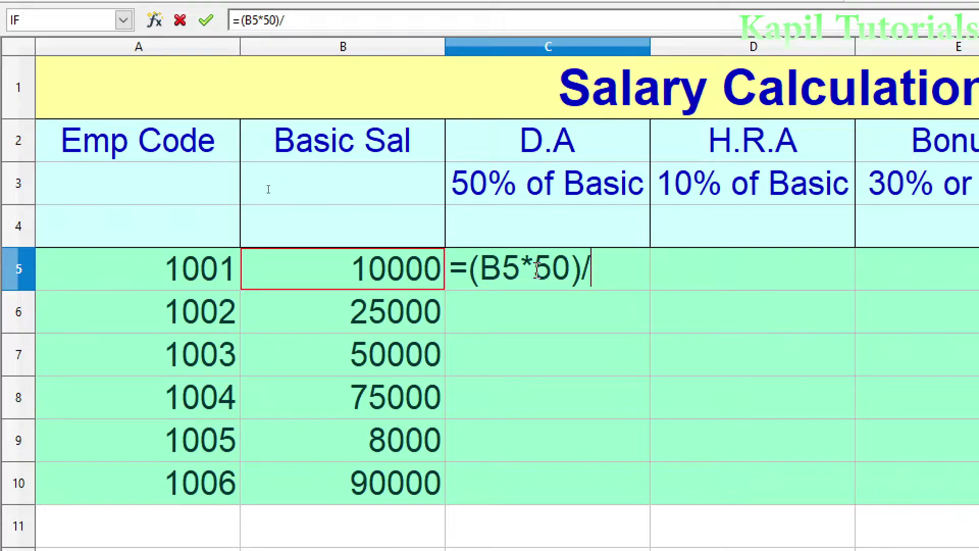
type("100")
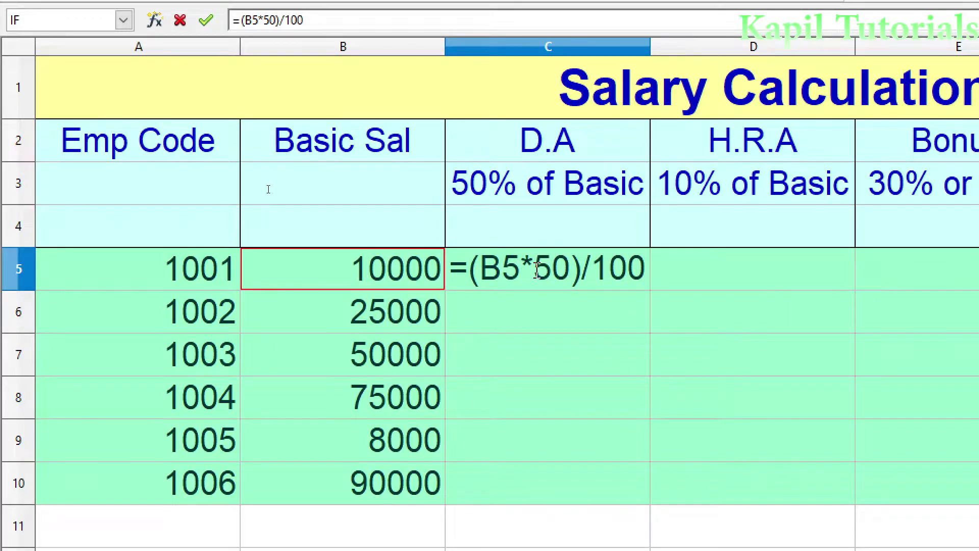
key("Return")
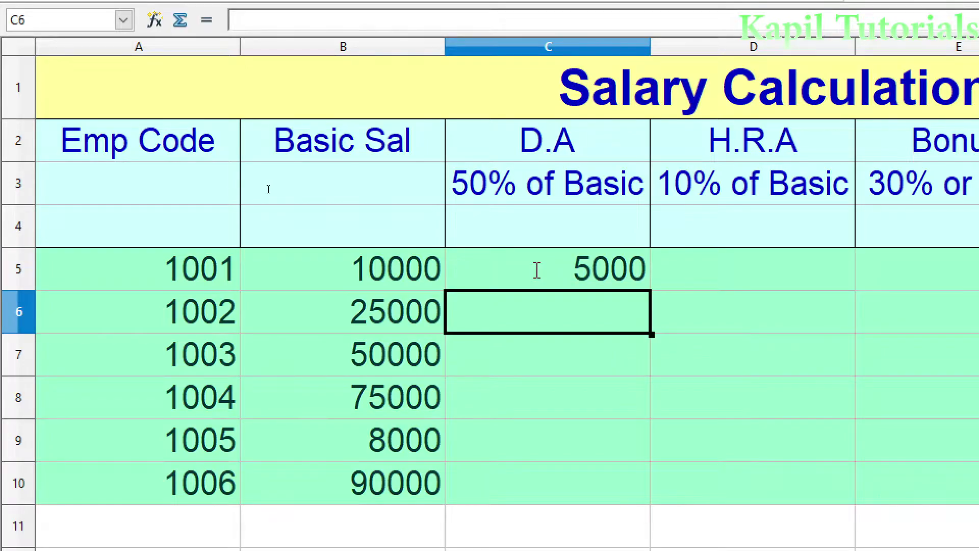
left_click(556, 270)
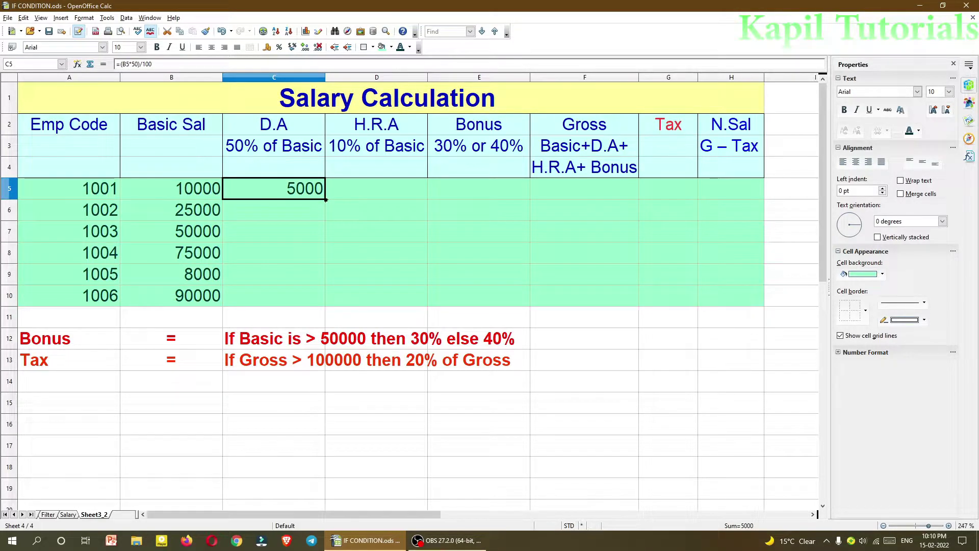
left_click_drag(325, 200, 325, 299)
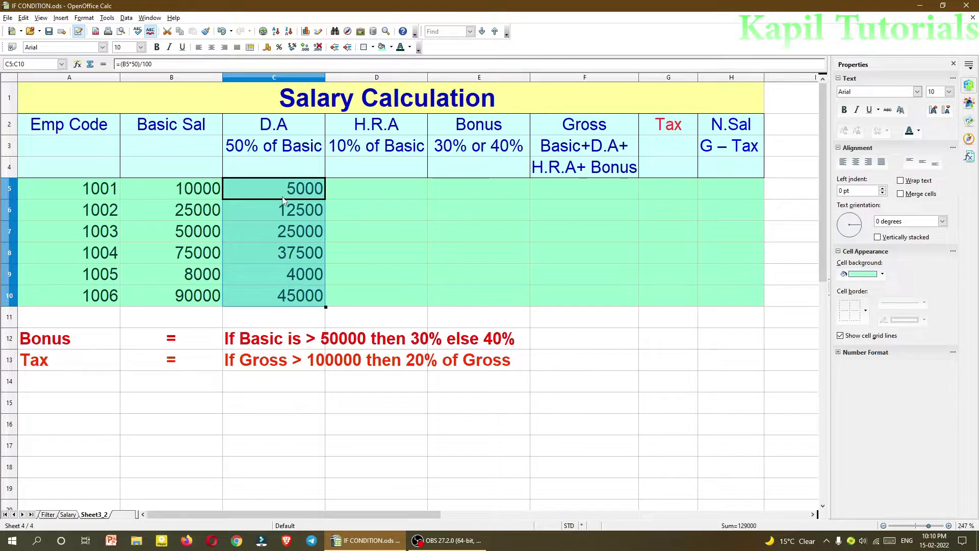
Calculate H.R.A for employee 1001 in D5 with =(B5*10)/100 and fill the formula down to D10.
left_click(365, 190)
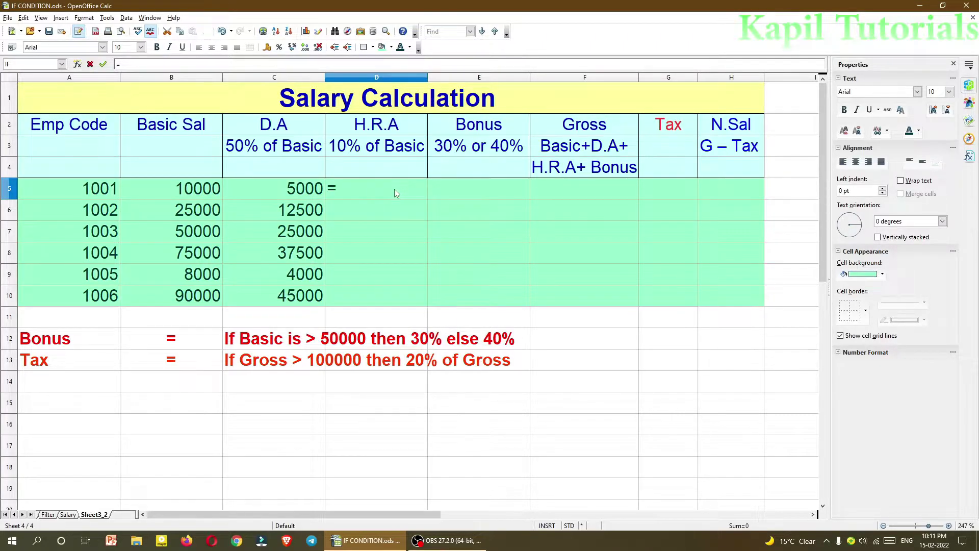
type("B5")
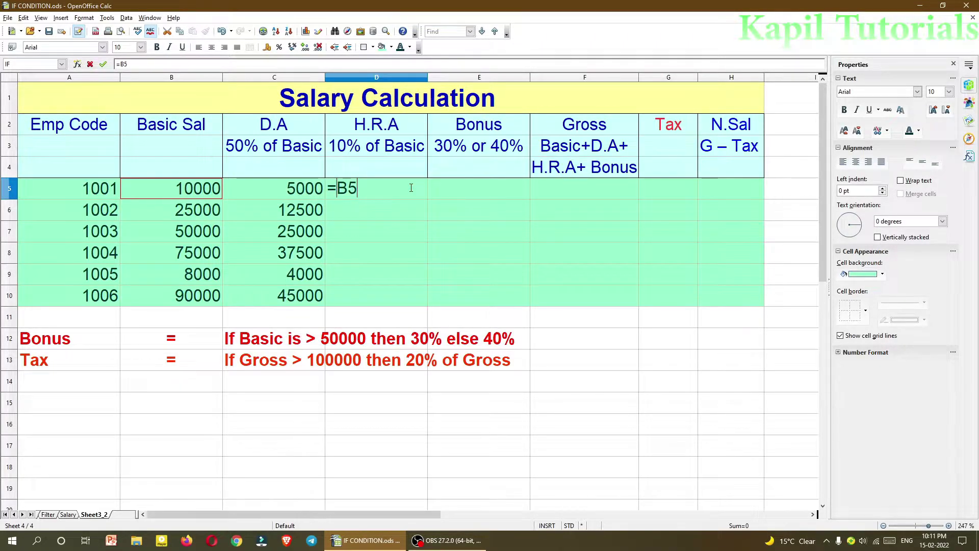
key("Left")
key("Left")
type("(")
type("*")
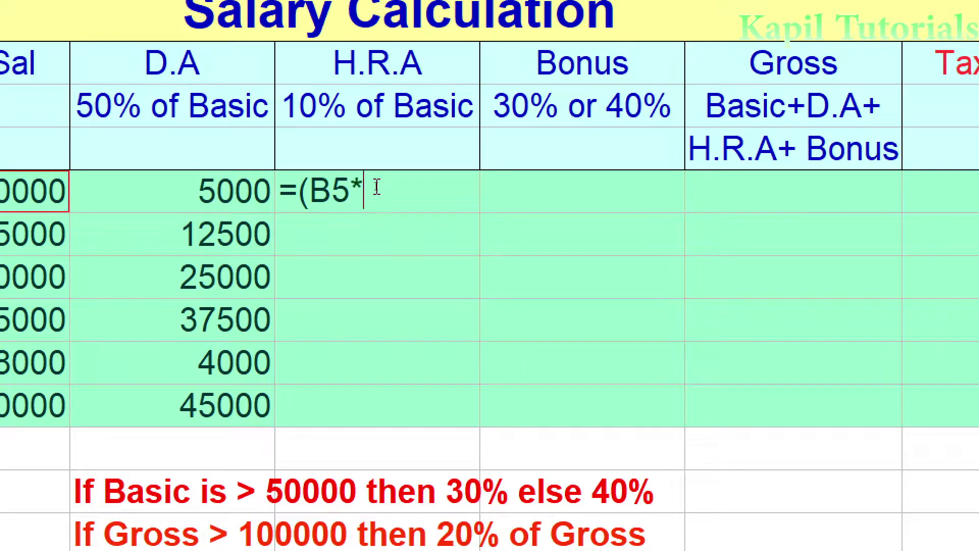
type("10)/")
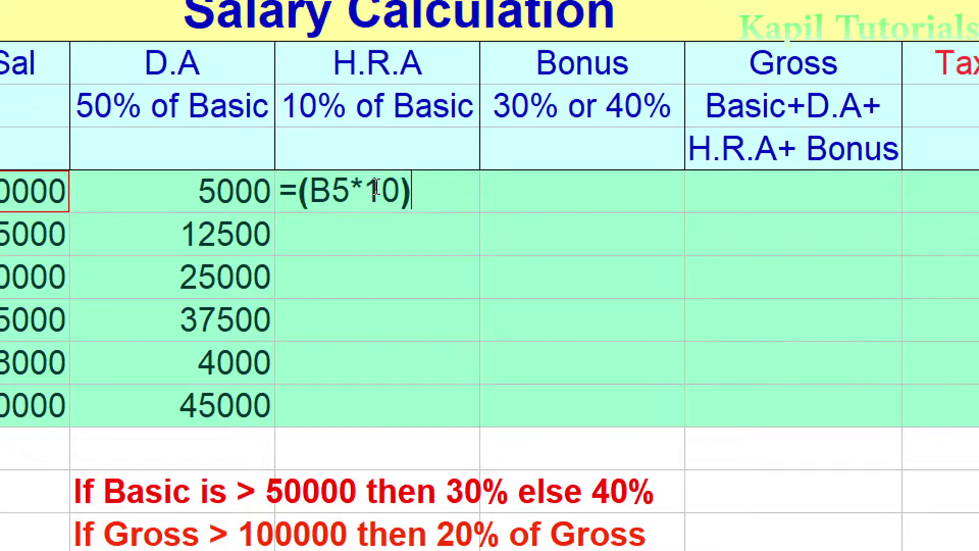
type("100")
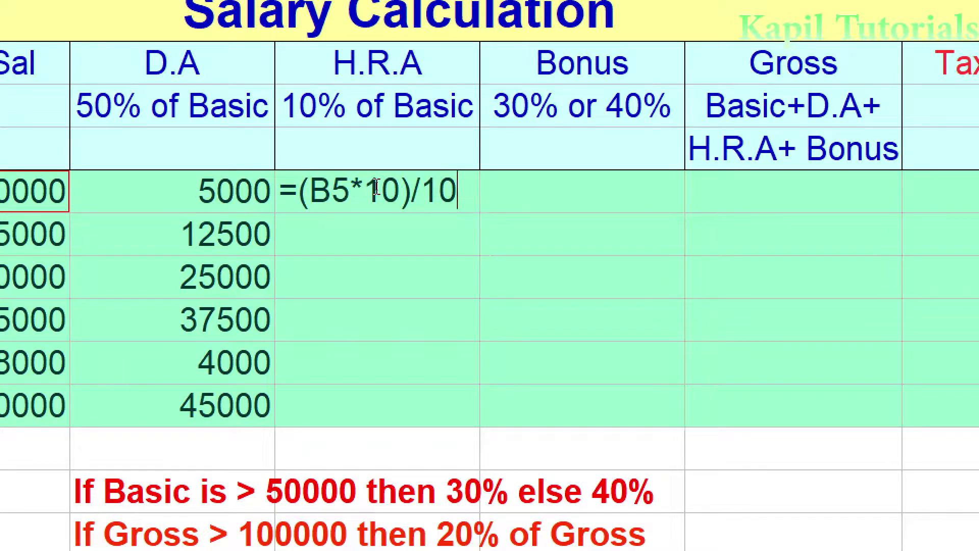
key("Return")
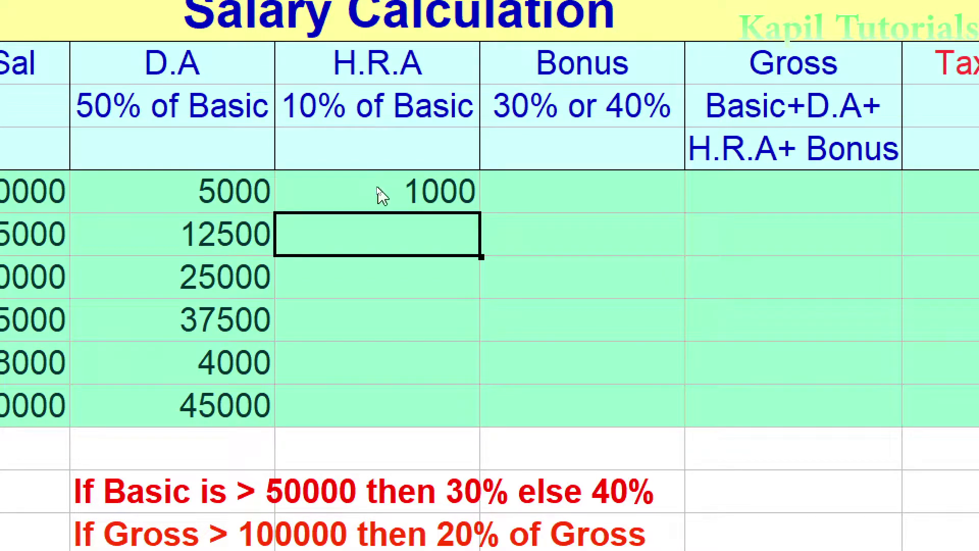
left_click(381, 196)
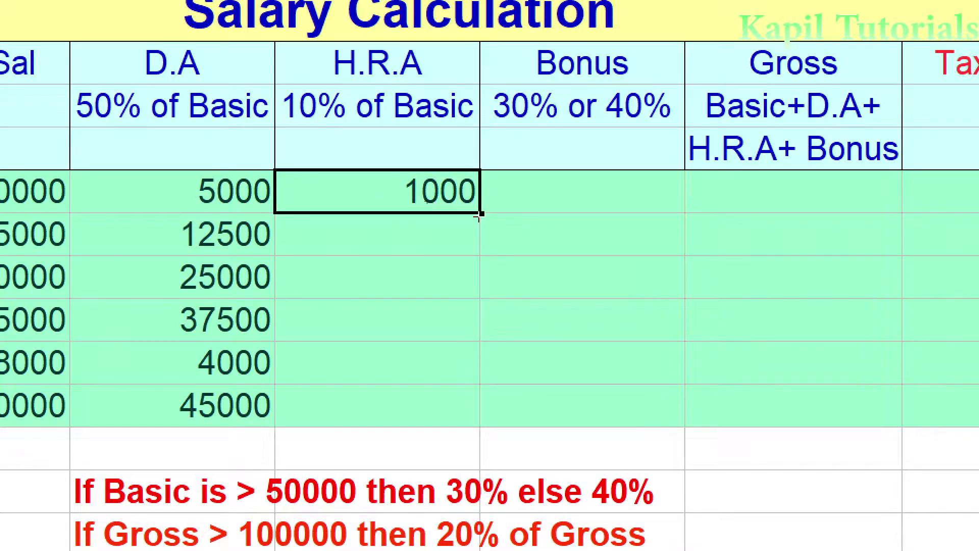
left_click_drag(480, 213, 474, 413)
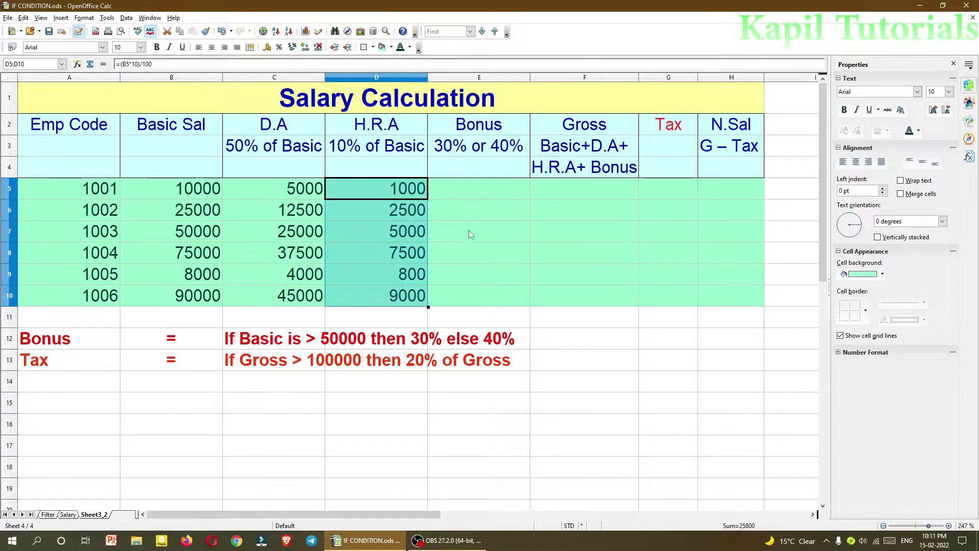
Begin the Bonus formula for employee 1001 in E5 as an IF with the test B5>50000.
left_click(462, 194)
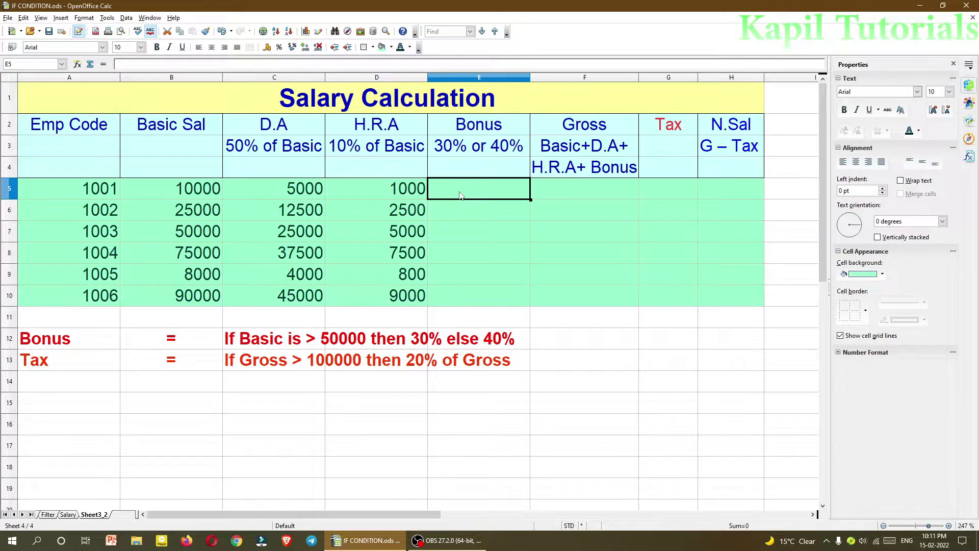
type("=")
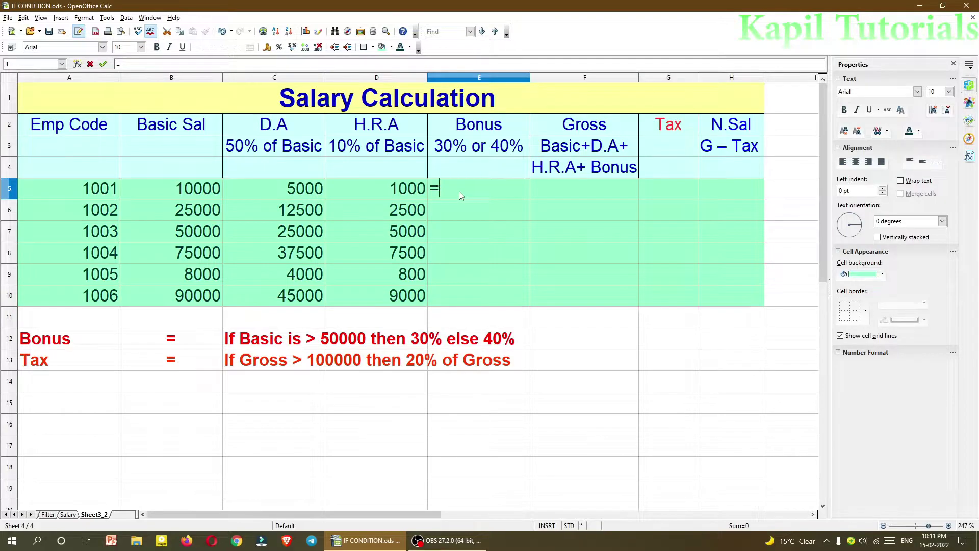
type("if(")
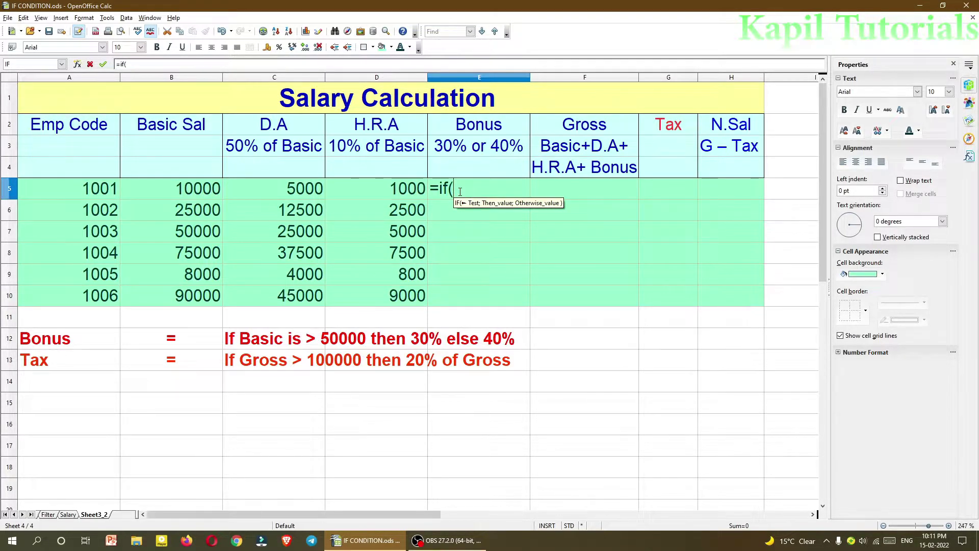
left_click(186, 193)
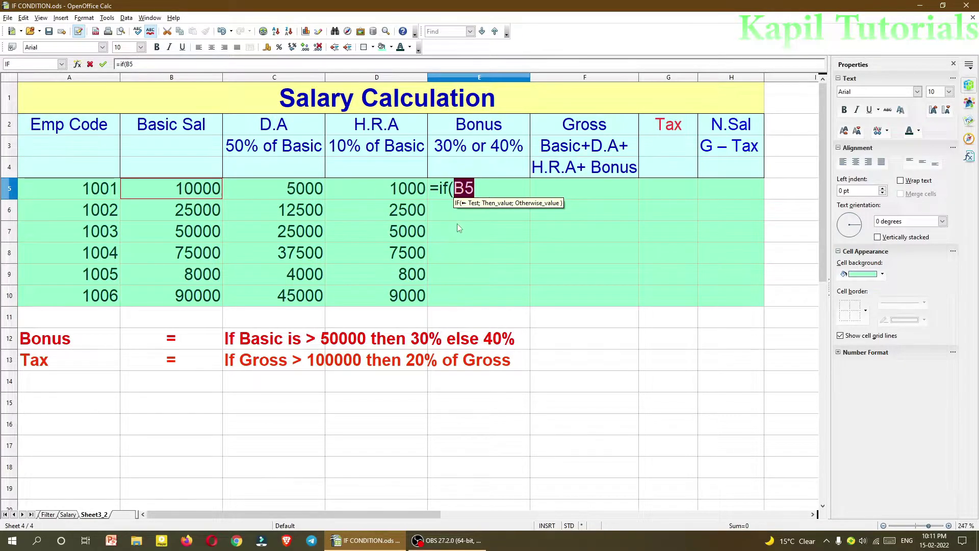
type(">")
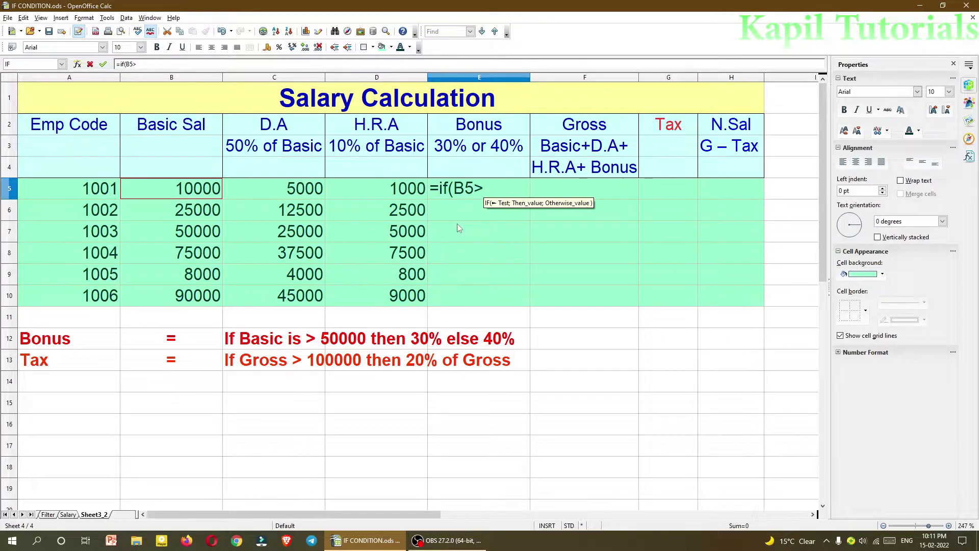
type("5000")
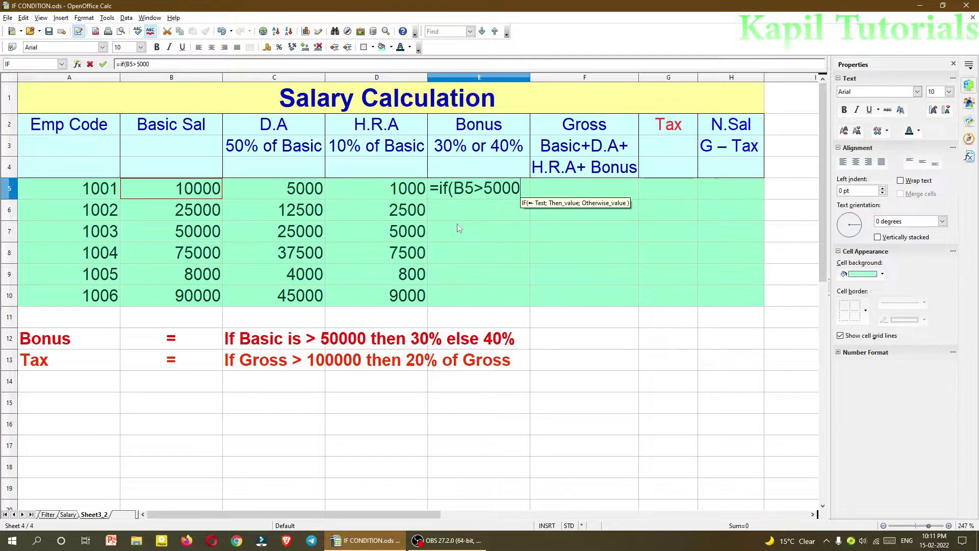
type(";")
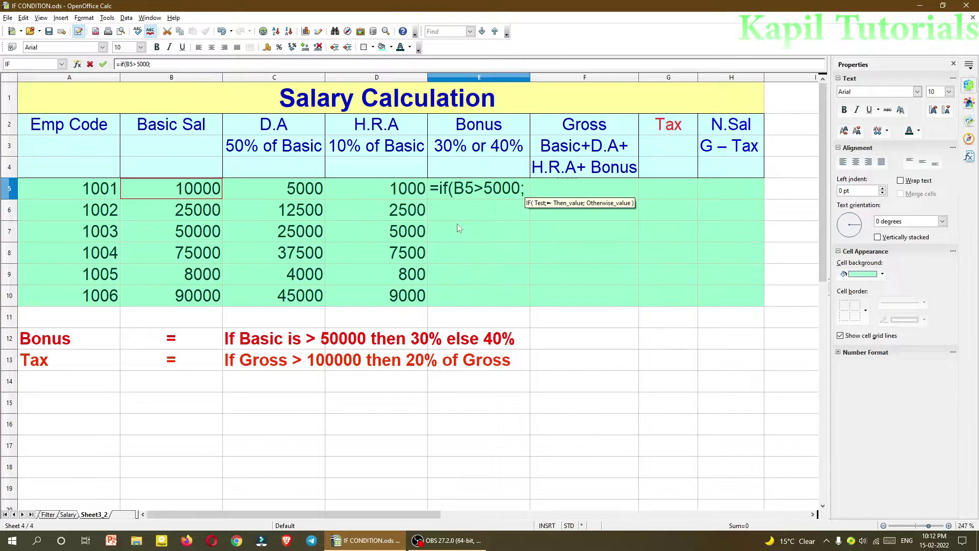
left_click(512, 189)
type("0")
left_click(550, 193)
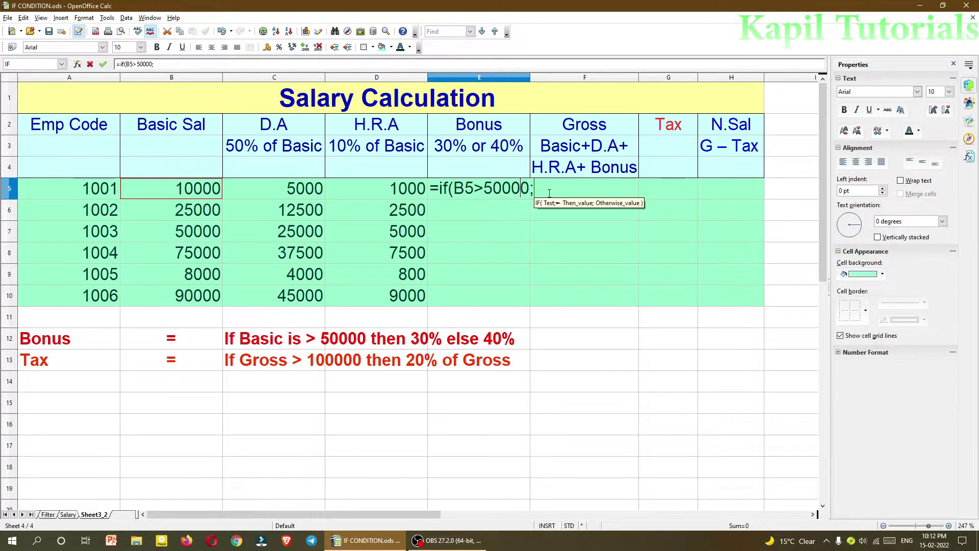
Add (B5*30/100) as the then-value of the Bonus IF formula in E5.
type("(")
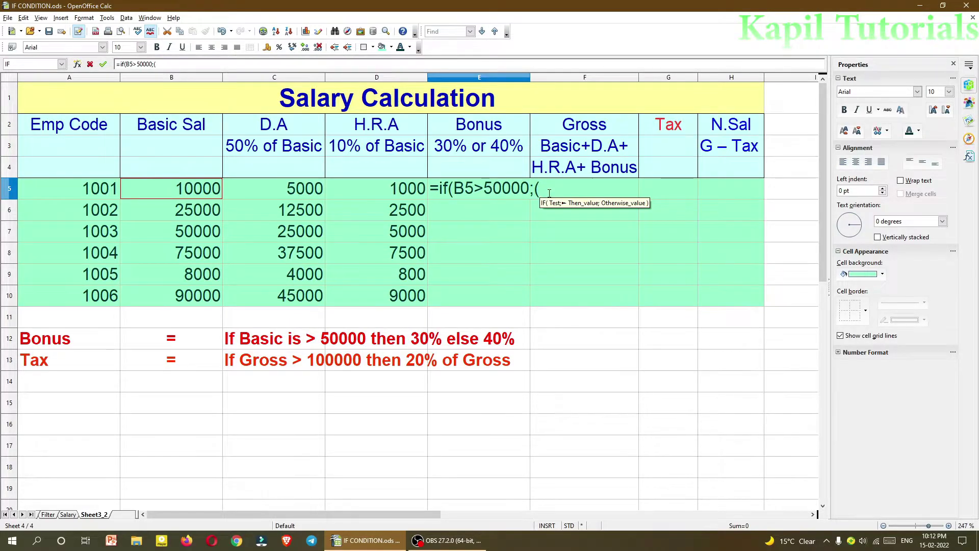
left_click(188, 190)
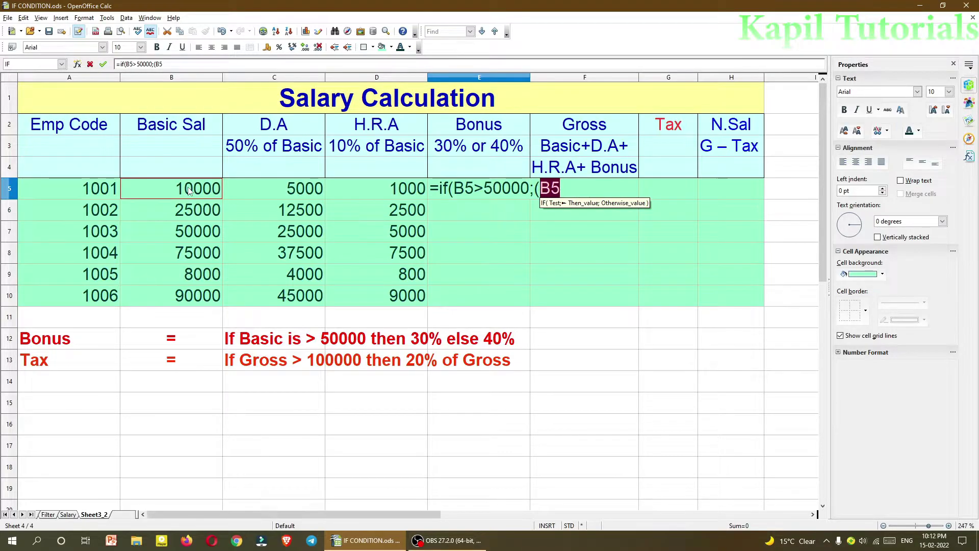
type("*")
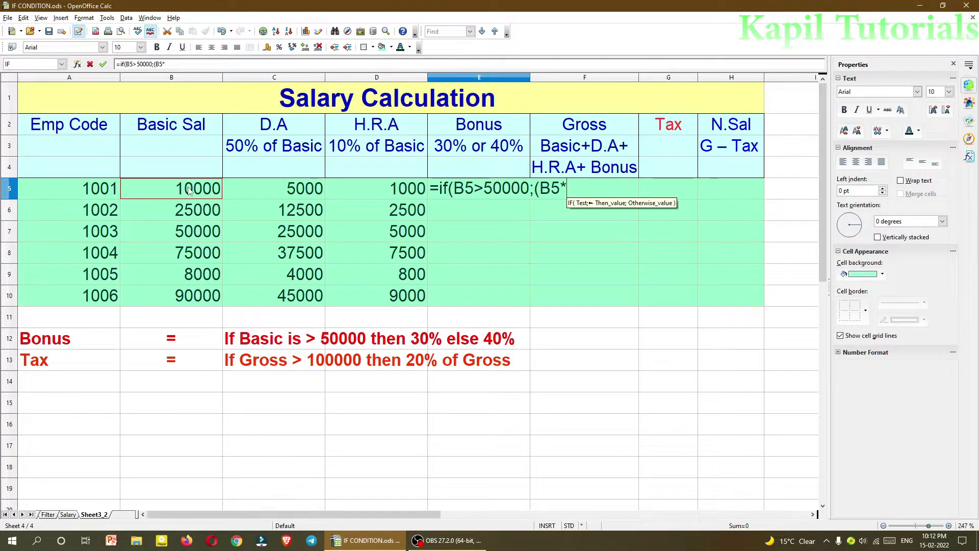
type("30")
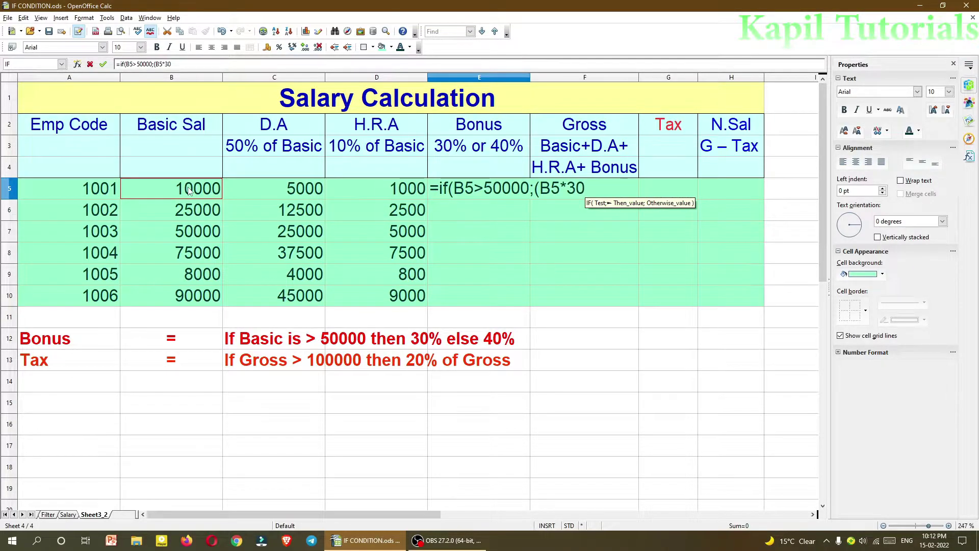
type("/")
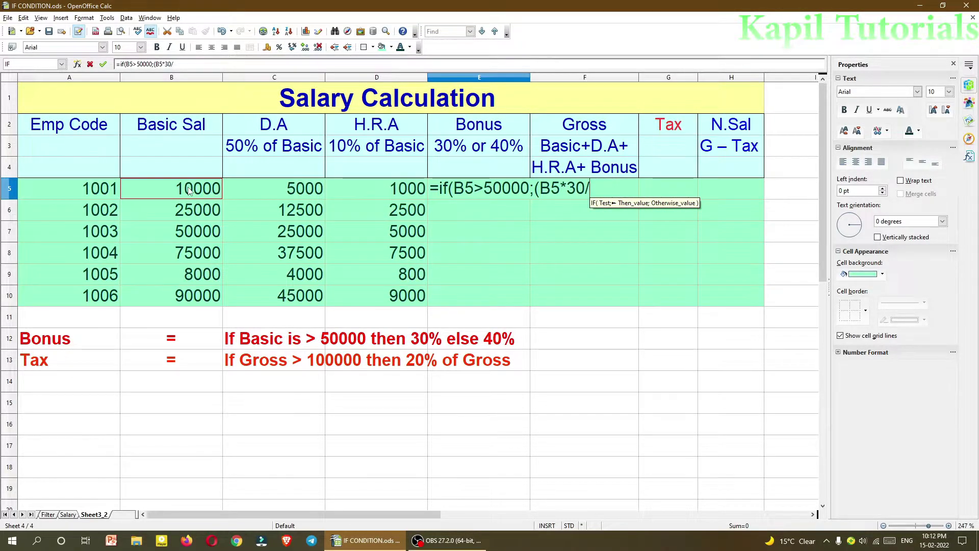
type("100")
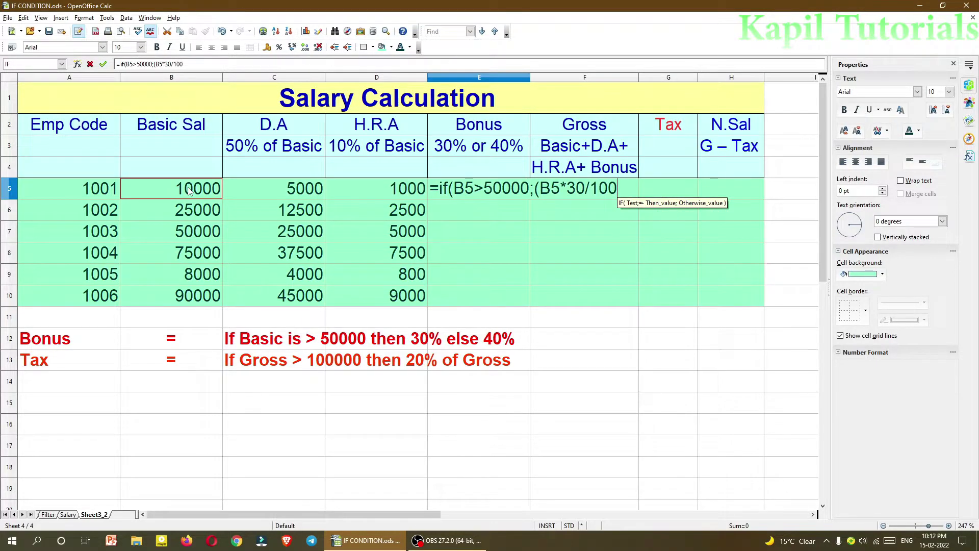
type(")")
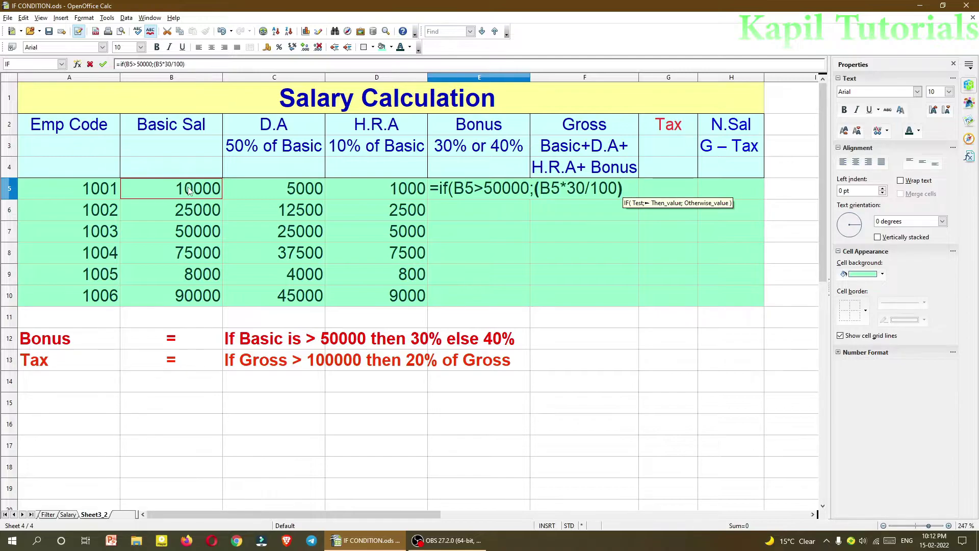
type(";")
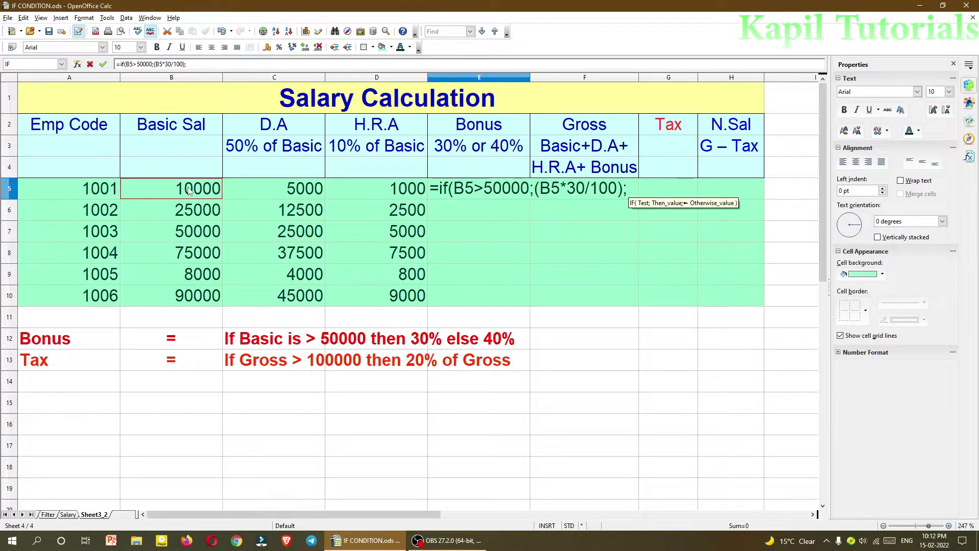
Complete the Bonus IF formula in E5 with (B5*40/100) as the otherwise-value and enter it.
type("(")
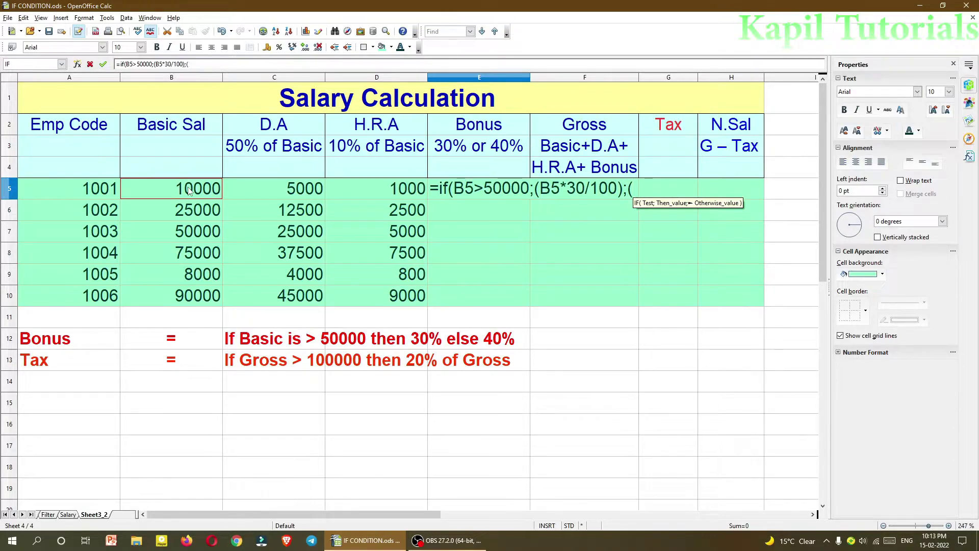
left_click(188, 191)
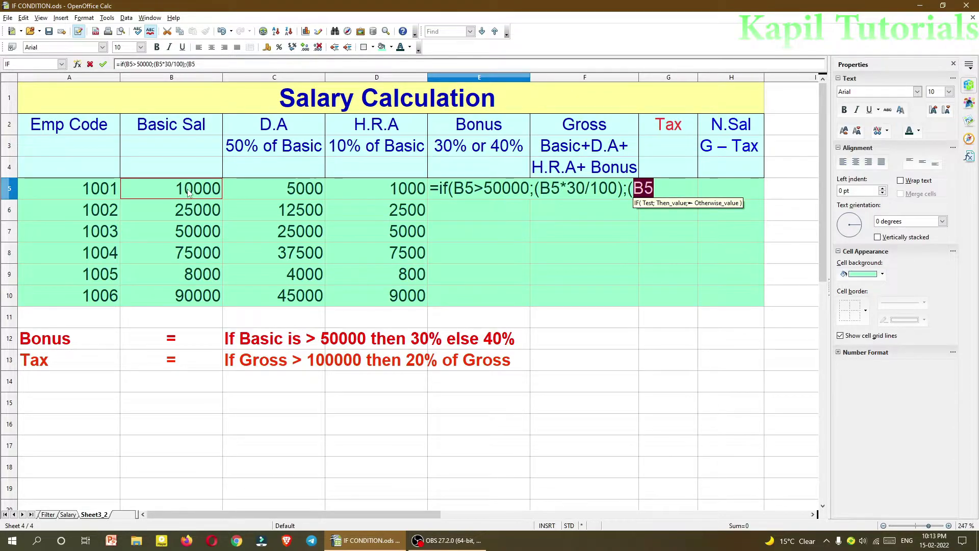
type("*")
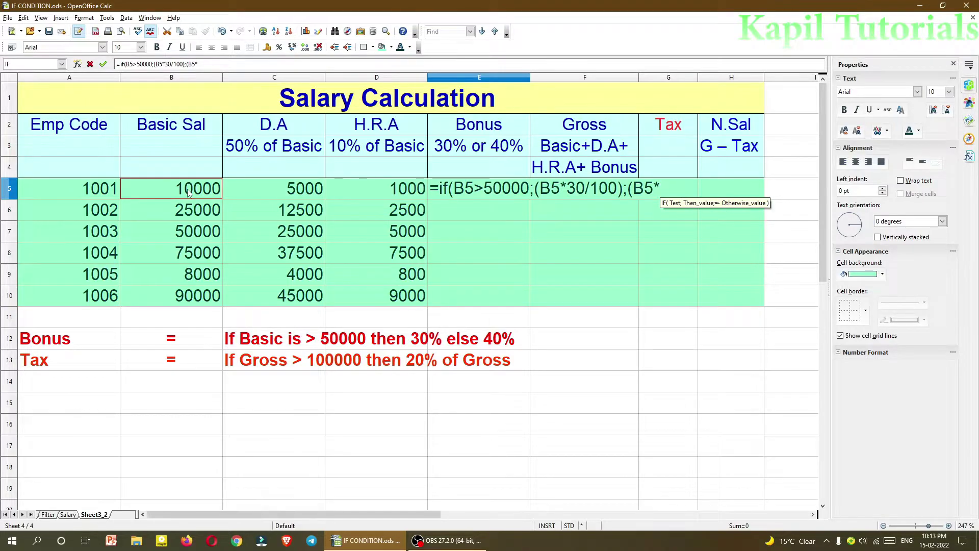
type("40/100")
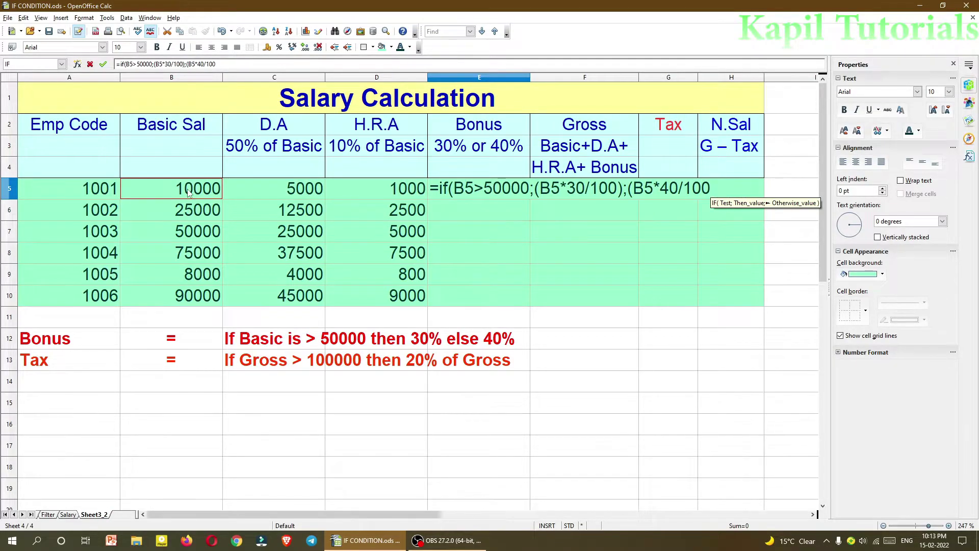
key("Return")
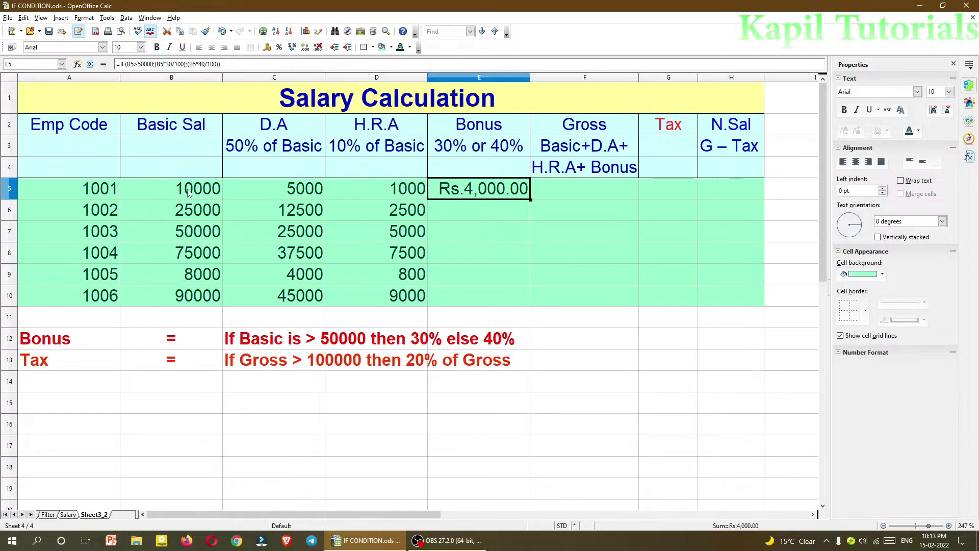
Review the Bonus formula in E5 and fill it down to E10.
key("F2")
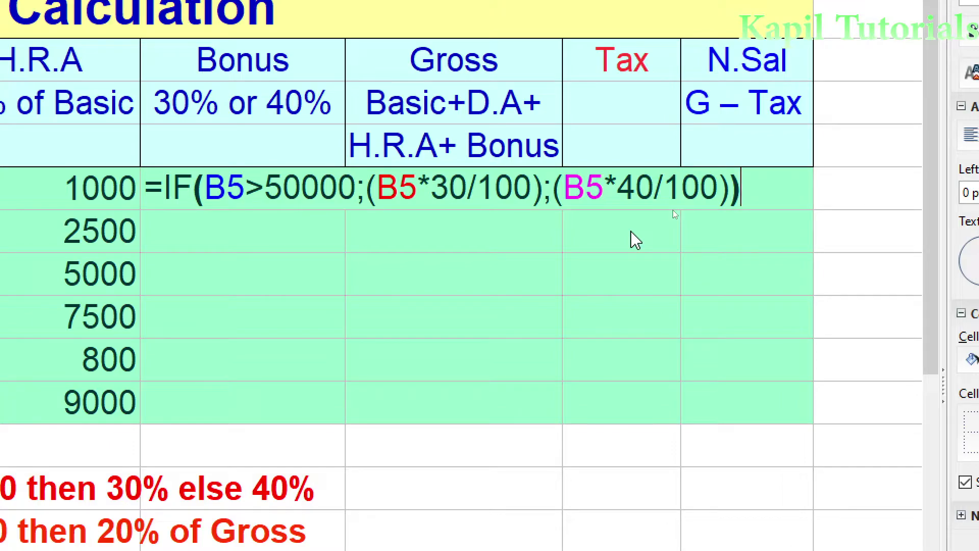
key("Return")
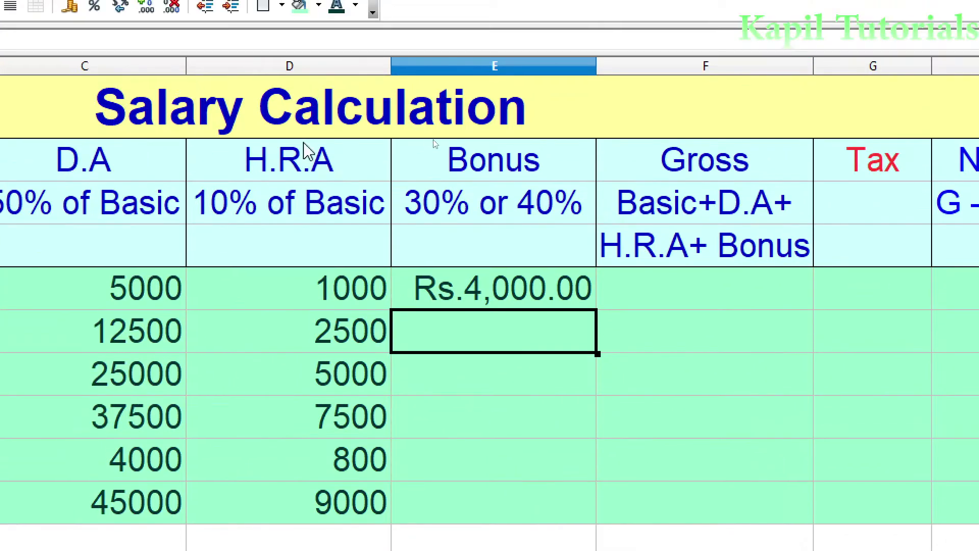
left_click(486, 302)
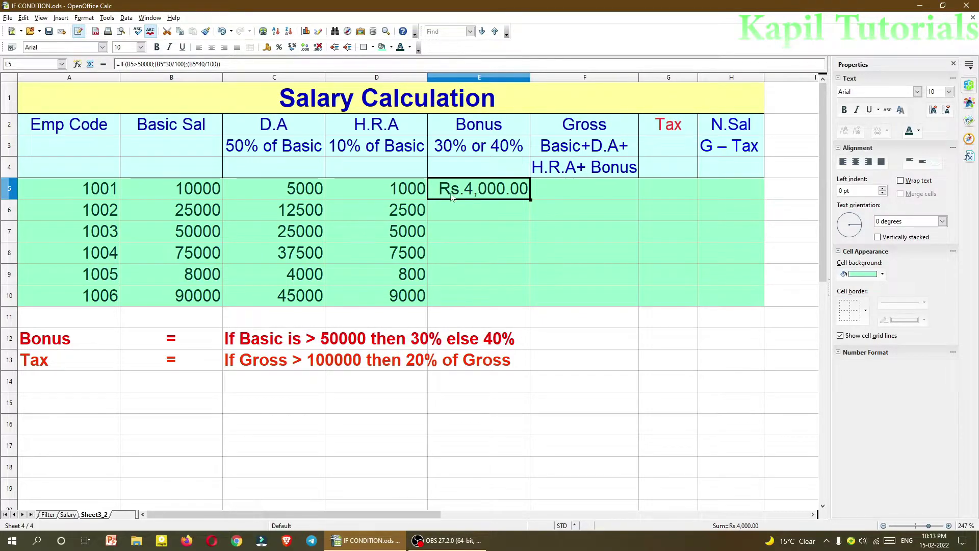
left_click_drag(531, 200, 526, 298)
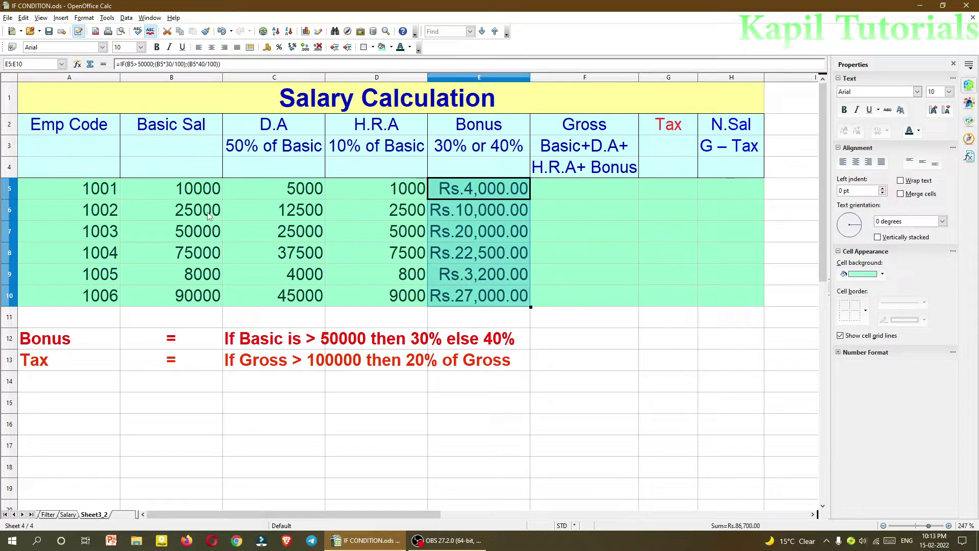
Check the Bonus formula of employee 1006 in E10 against the Basic Sal in B10.
left_click(191, 297)
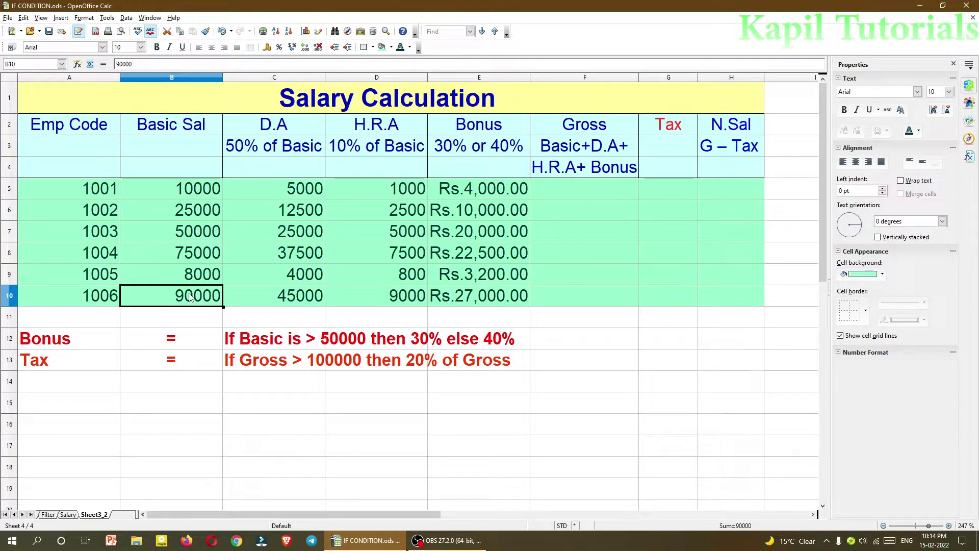
double_click(465, 302)
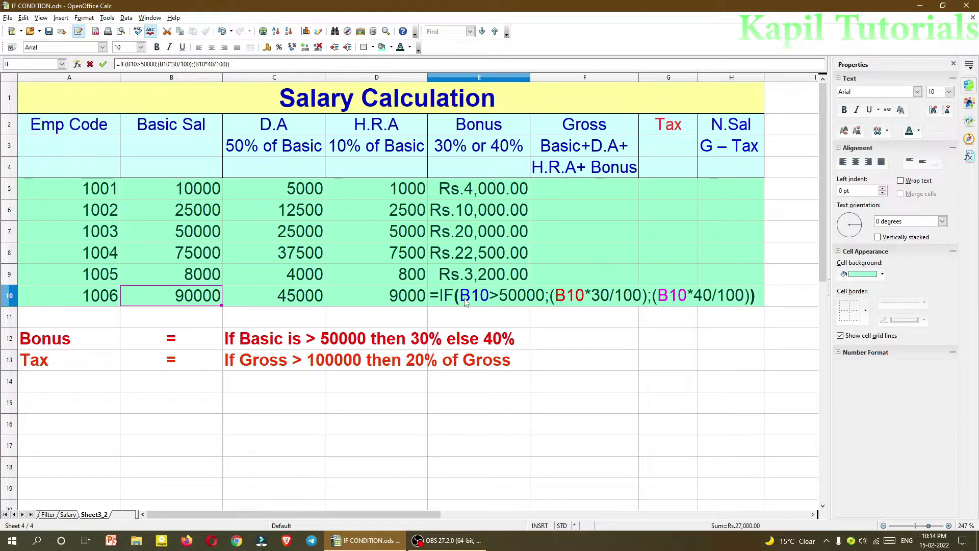
key("Return")
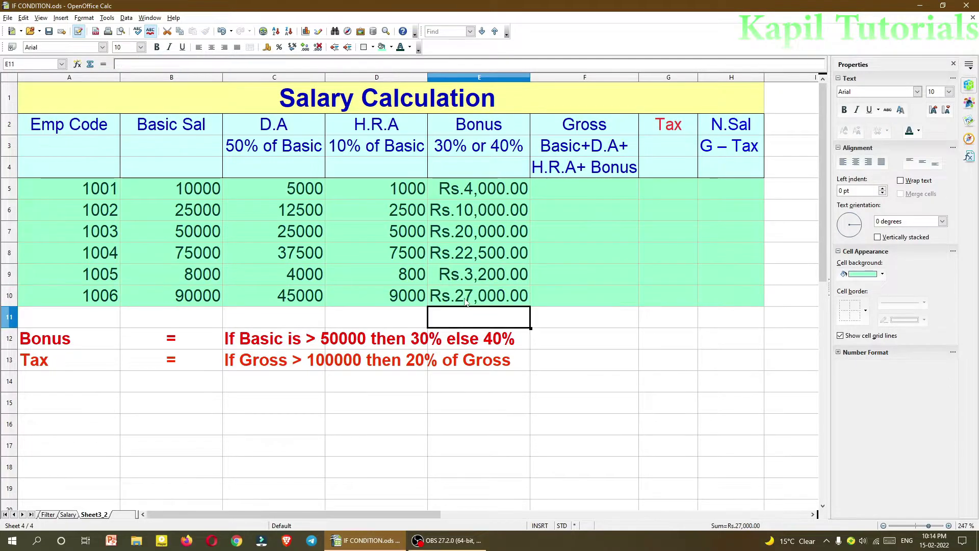
left_click(514, 300)
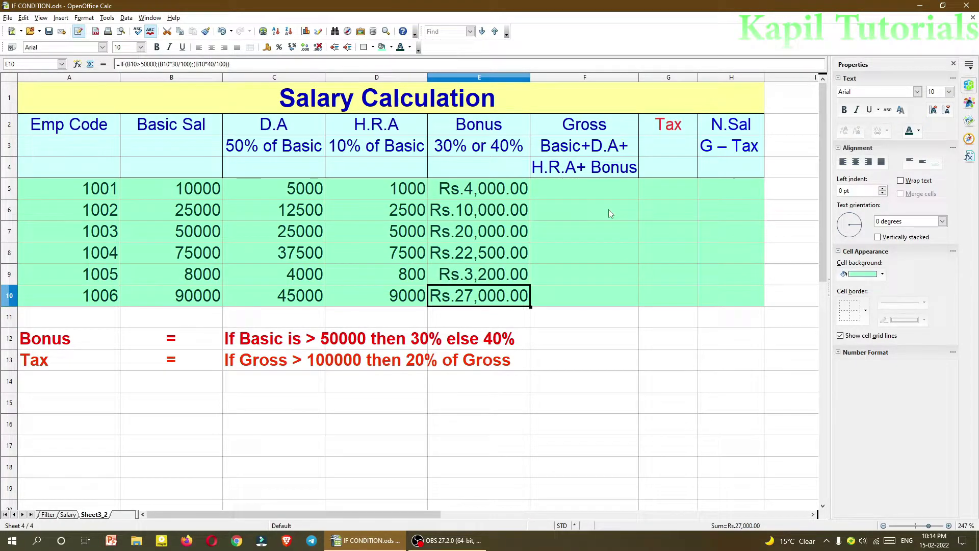
Enter the Gross formula =B5+C5+D5+E5 in F5 for employee 1001.
left_click(579, 190)
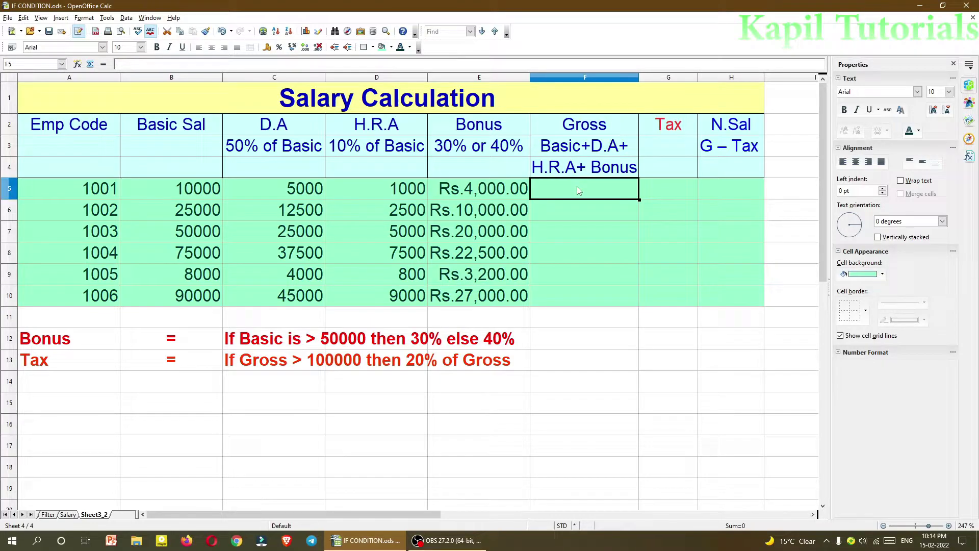
type("=")
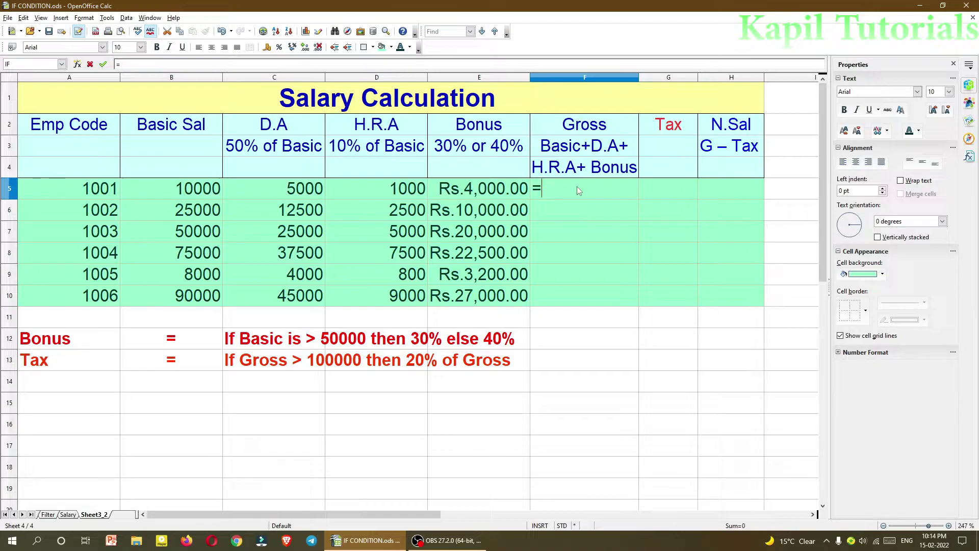
left_click(194, 189)
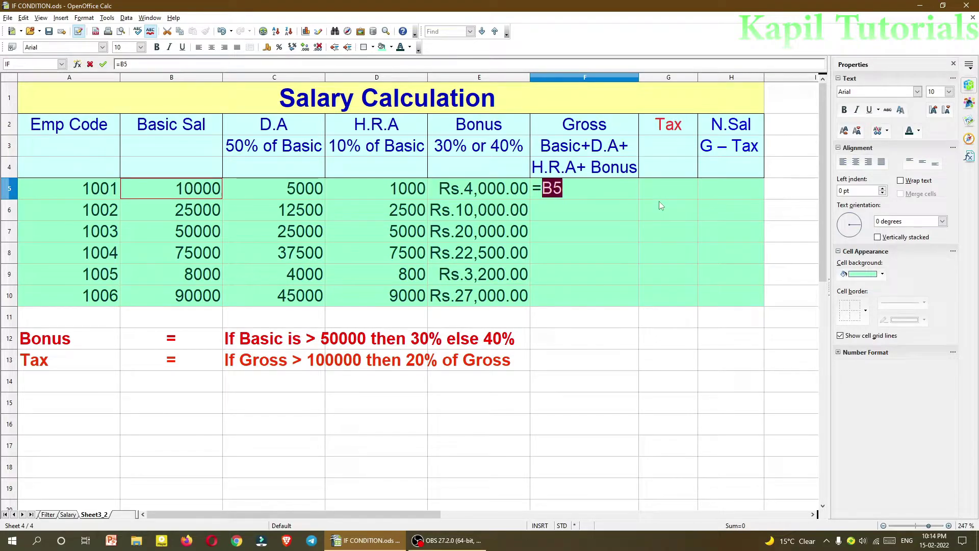
type("+")
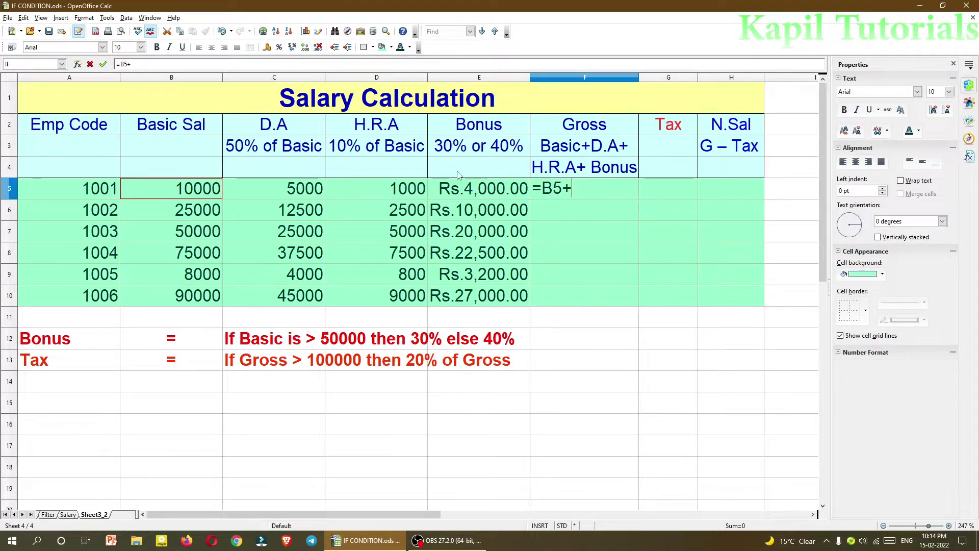
left_click(279, 190)
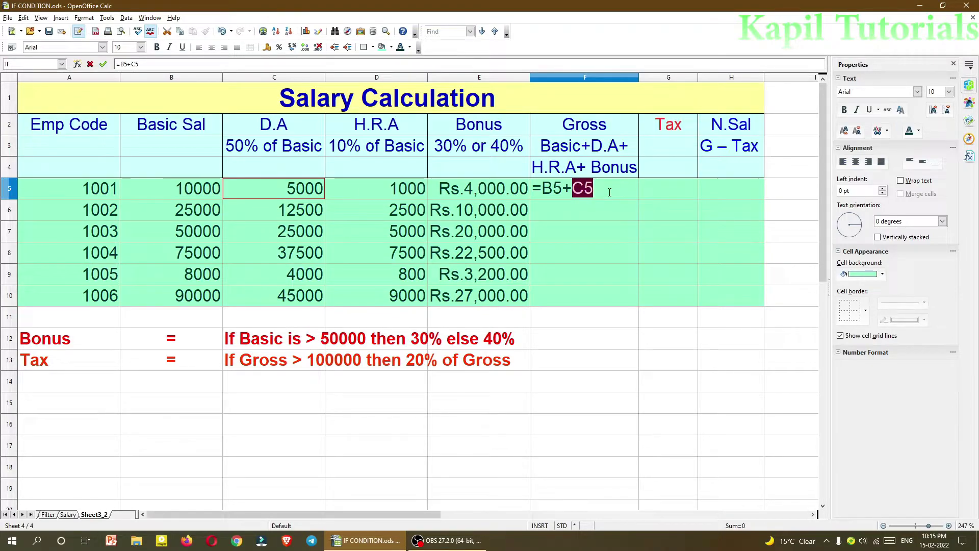
left_click(610, 191)
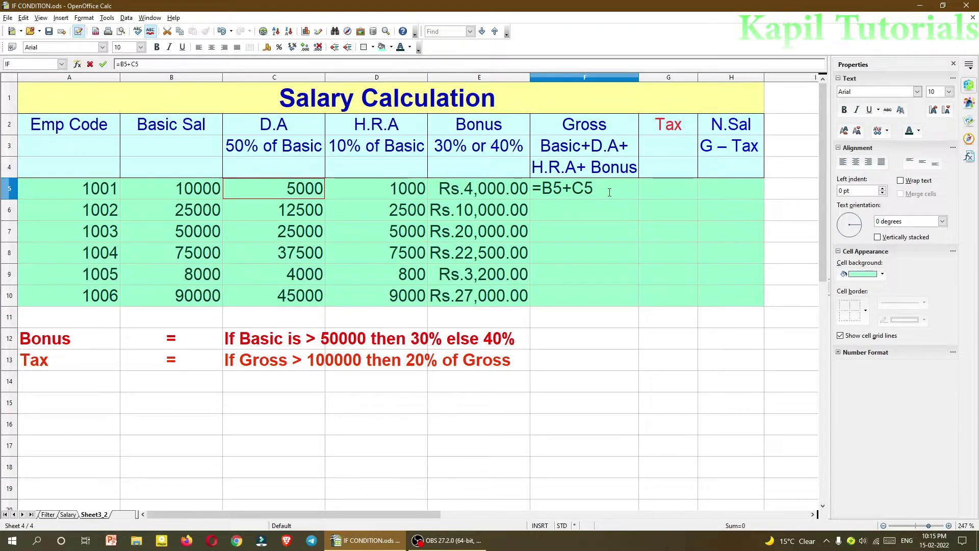
type("+")
left_click(373, 193)
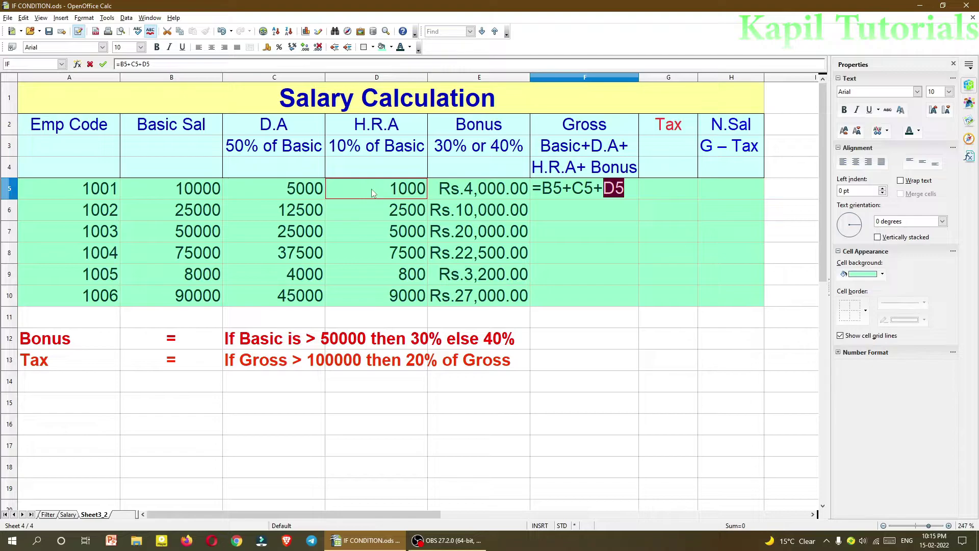
type("+")
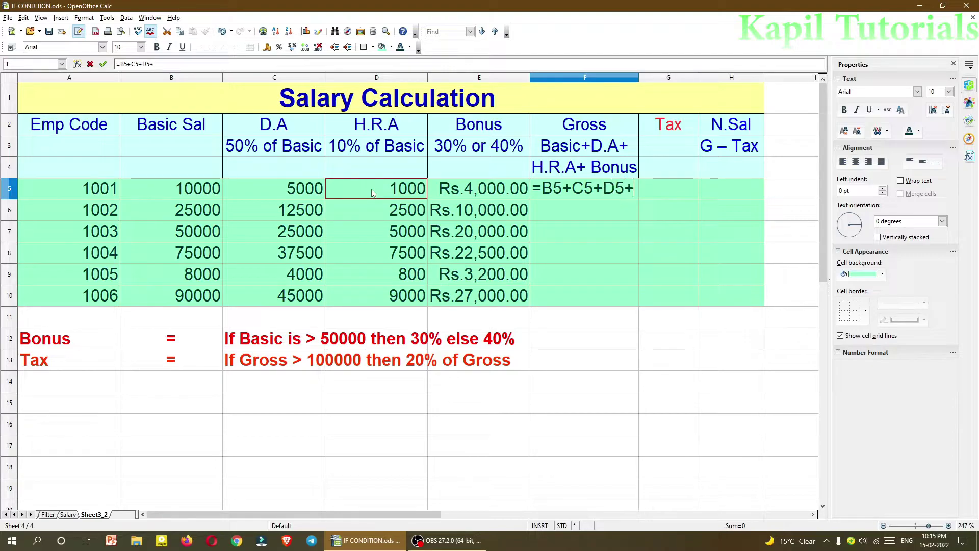
left_click(463, 194)
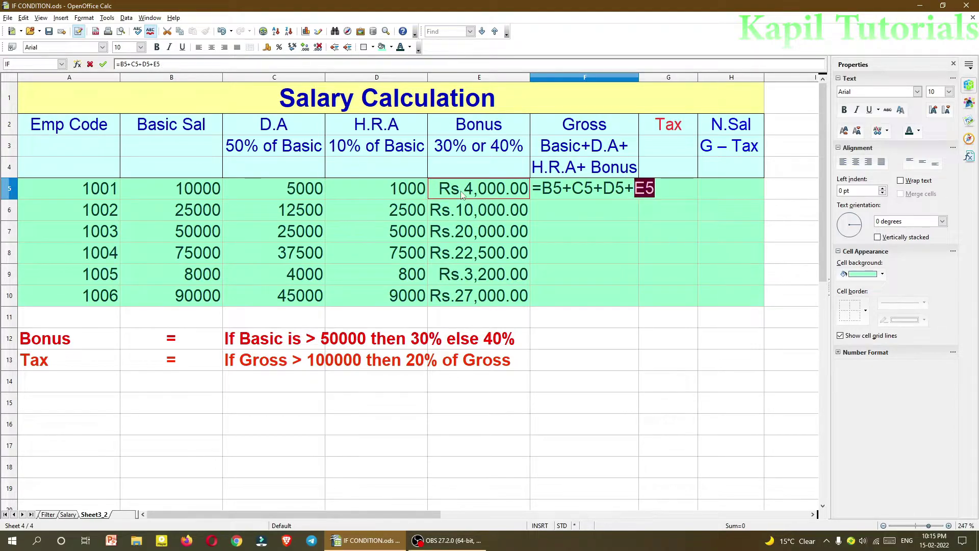
key("Return")
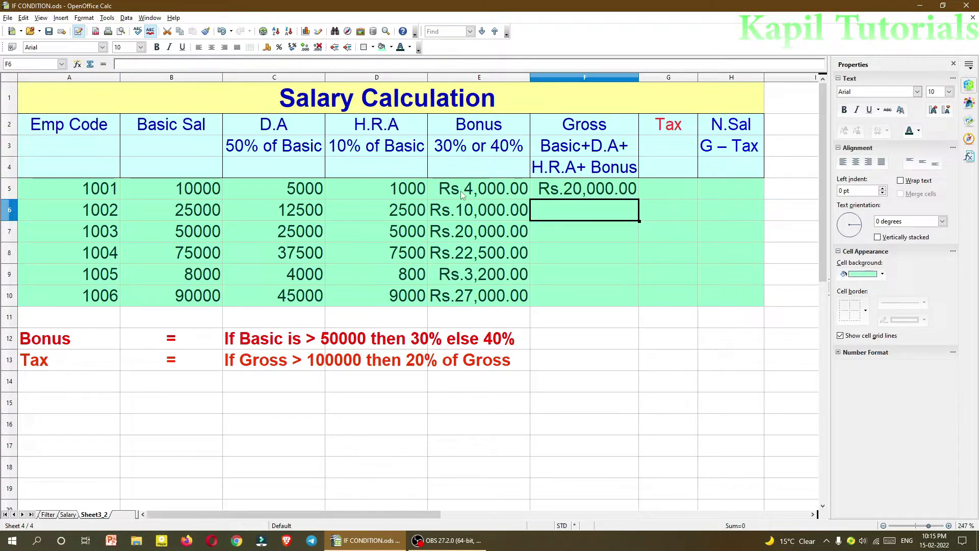
Replace the Gross formula in F5 with =SUM(B5:E5) and fill it down to F10.
left_click(573, 190)
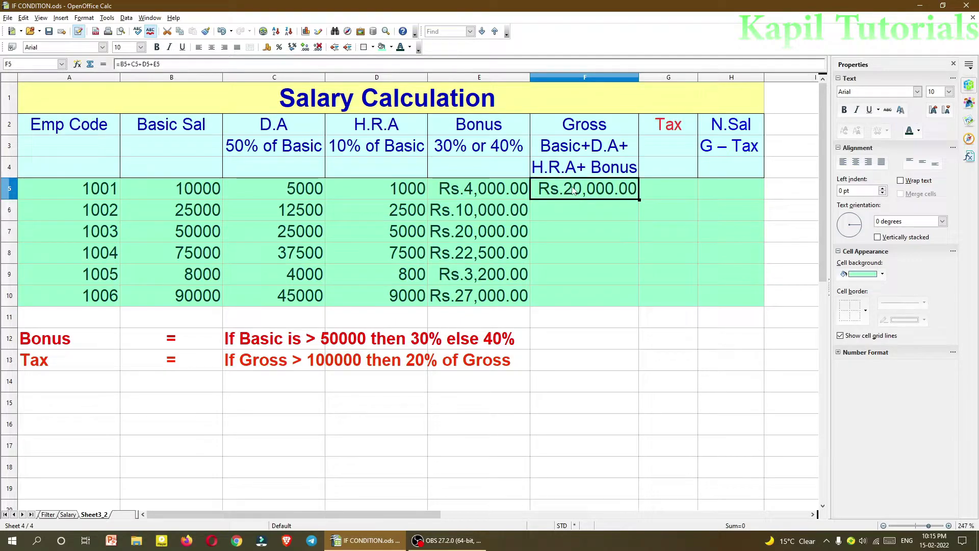
type("=")
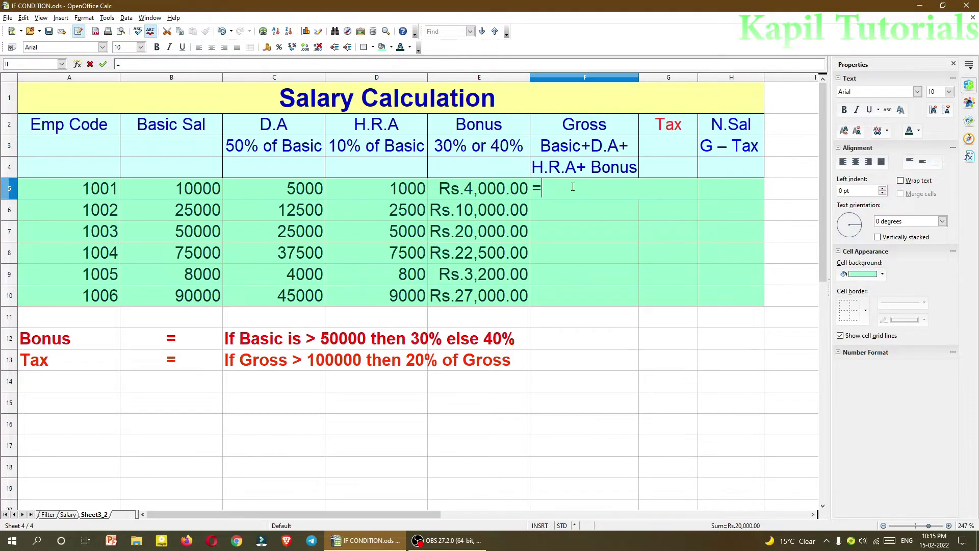
type("sum")
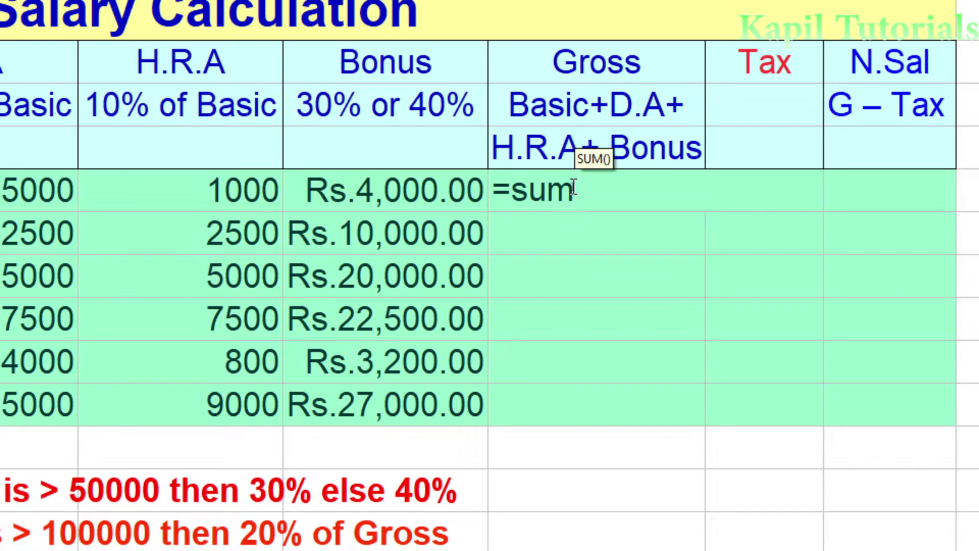
type("(")
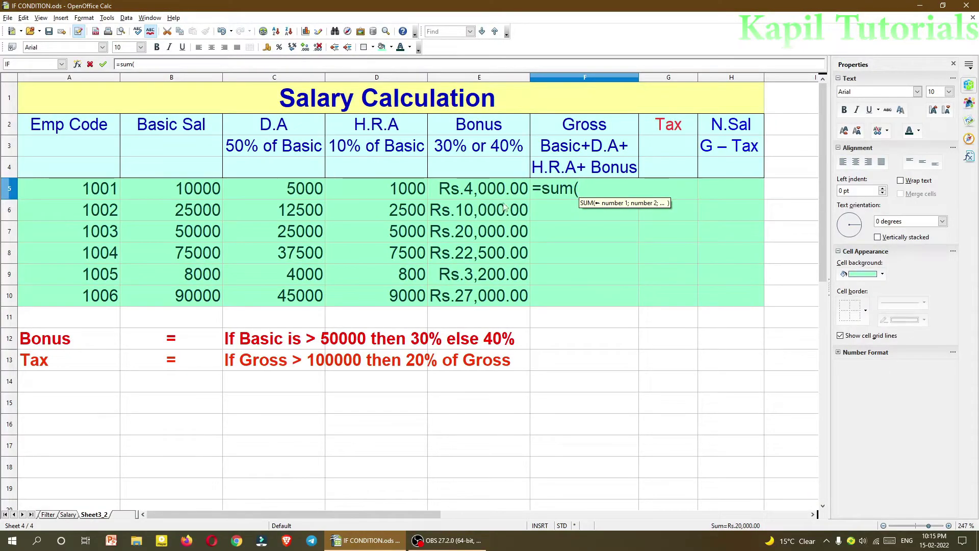
left_click(175, 194)
left_click_drag(175, 193, 471, 191)
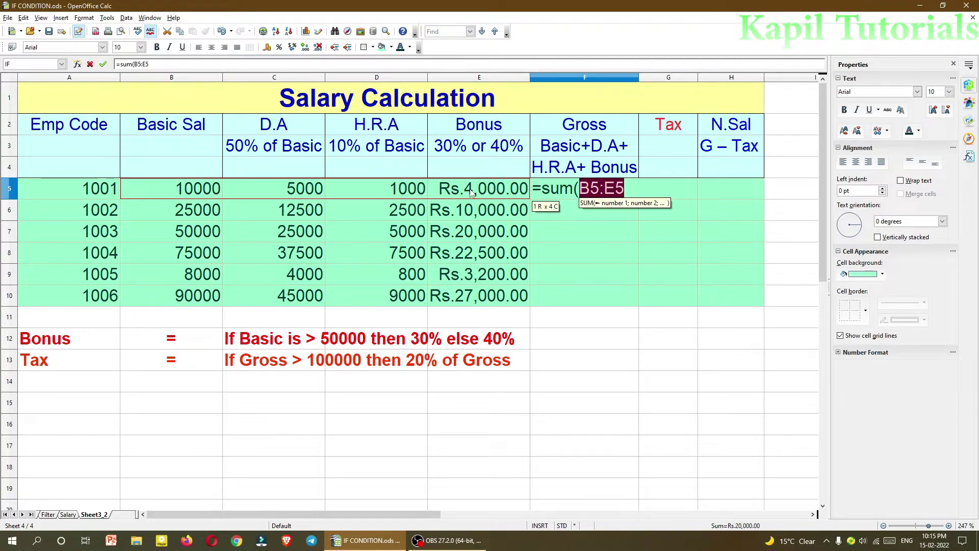
type(")")
key("Return")
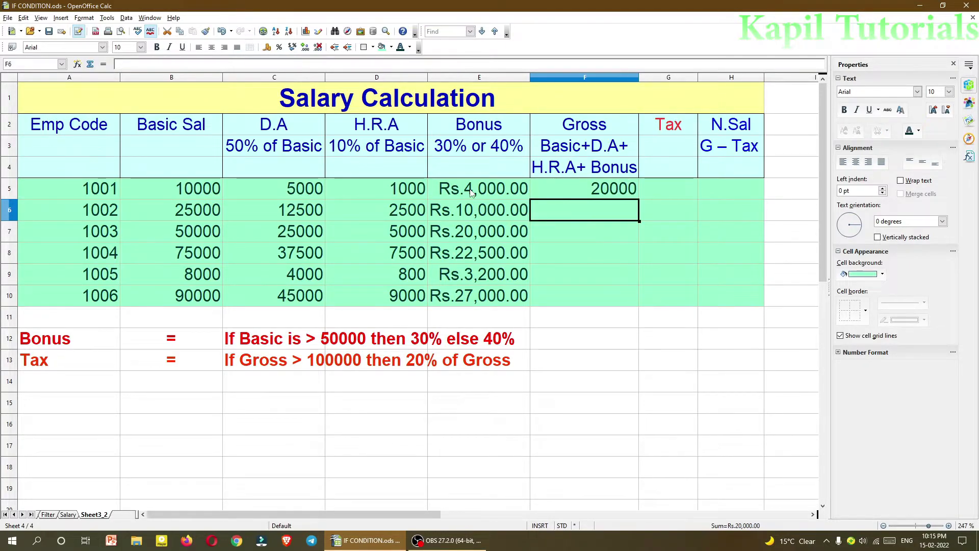
left_click(582, 185)
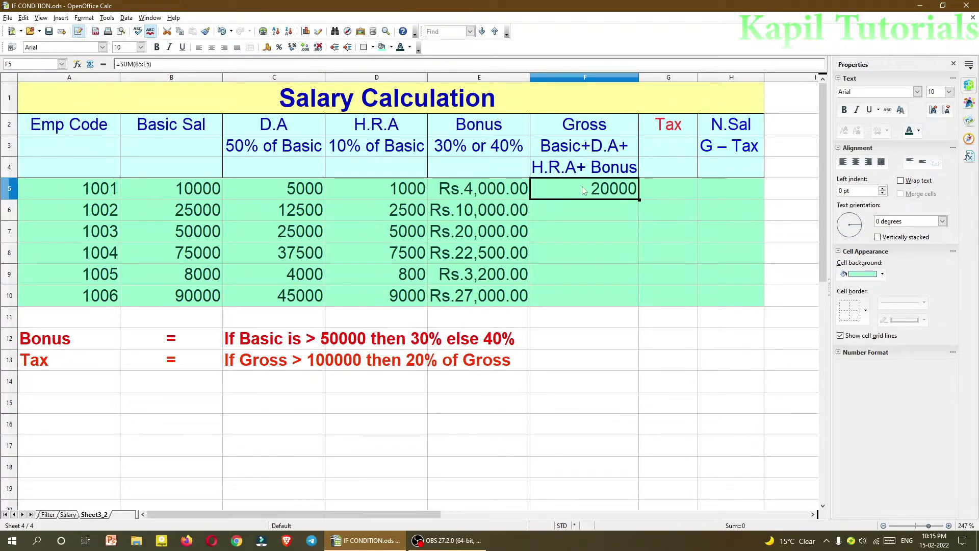
left_click_drag(638, 200, 624, 301)
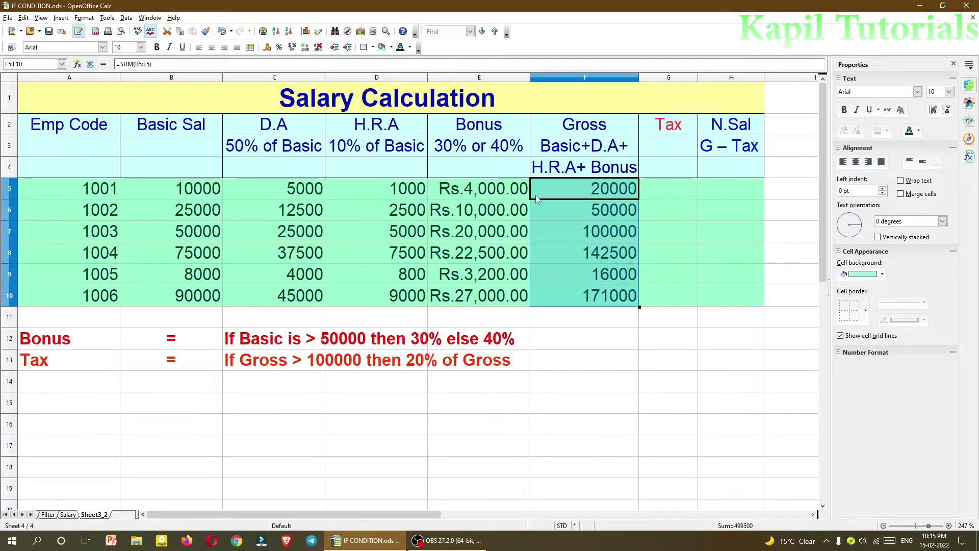
Start the Tax formula in G5 as an IF function with the test F5>100000.
left_click(671, 194)
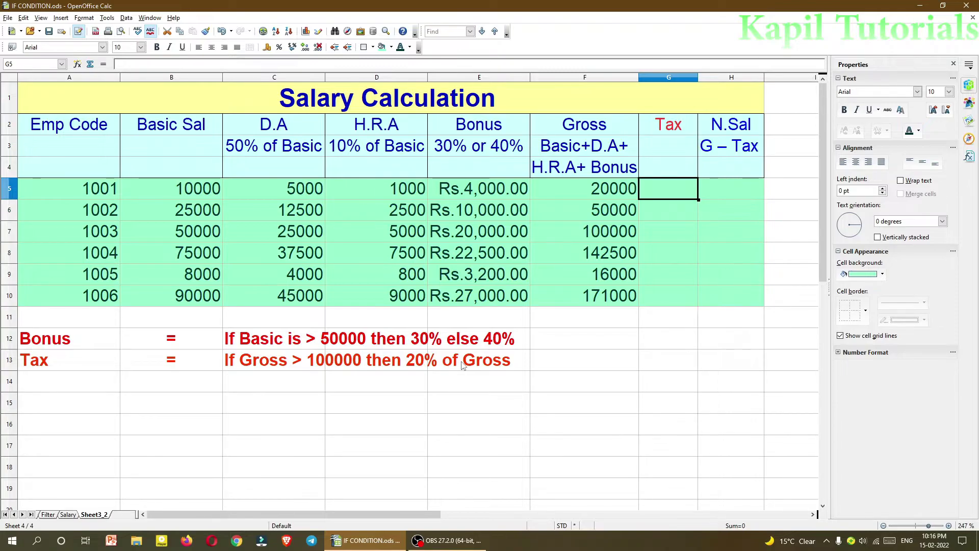
type("=")
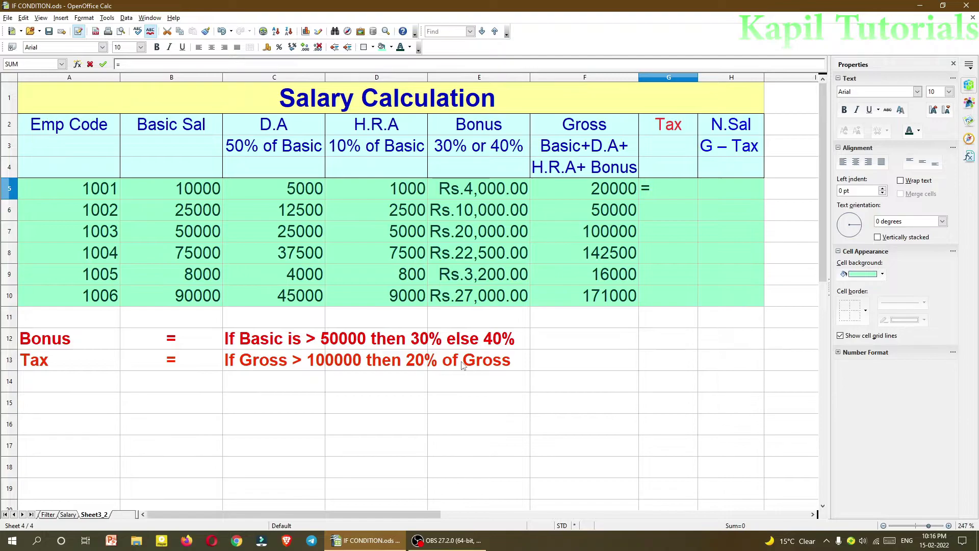
type("if(")
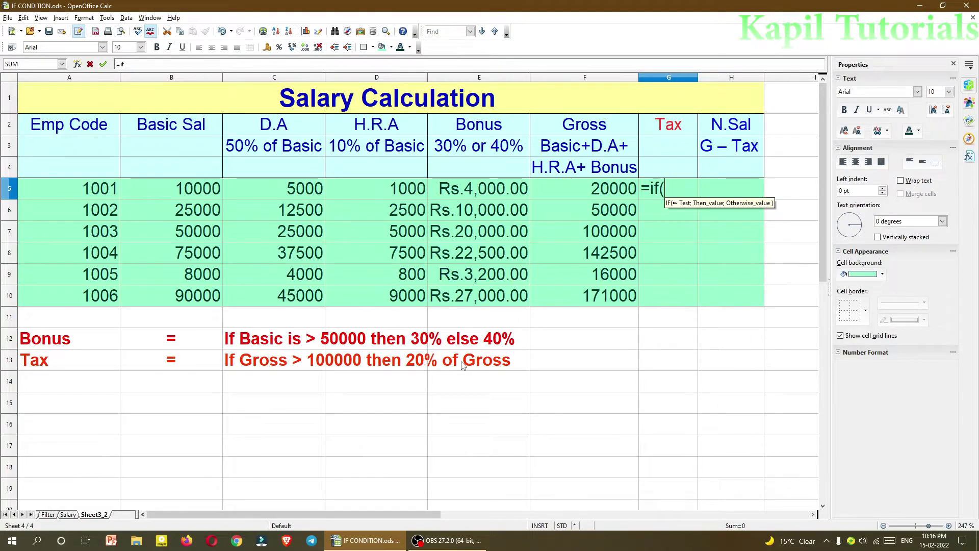
left_click(593, 193)
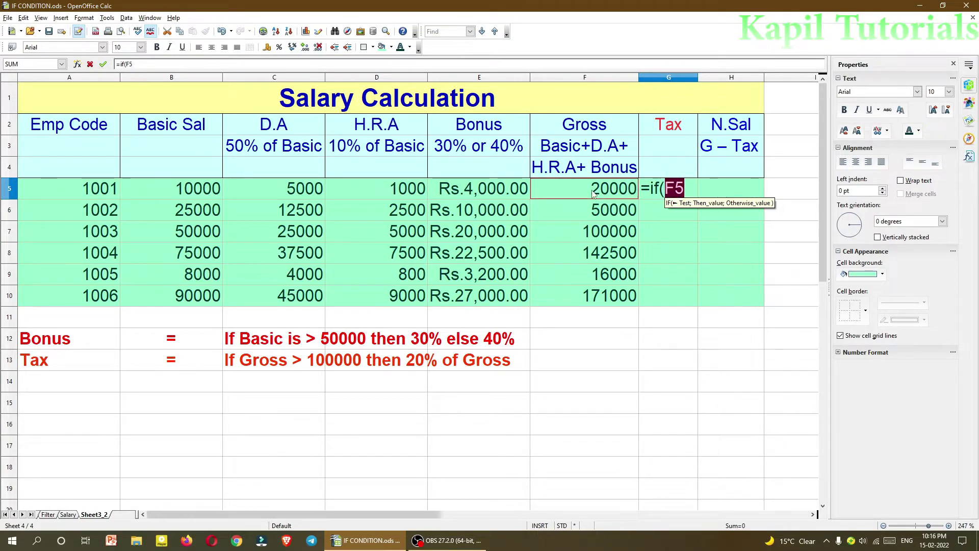
type(">100000")
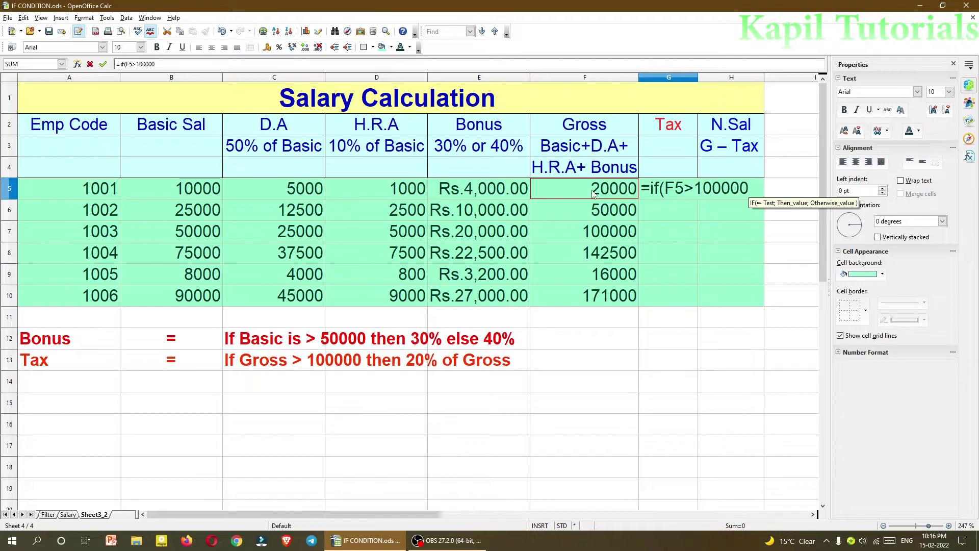
type(";")
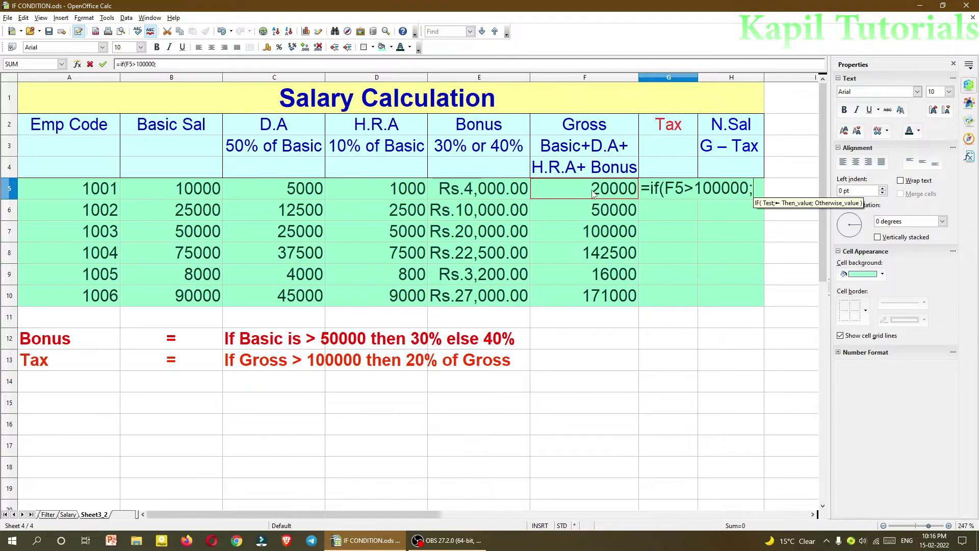
Add (20*F5/100) as the then-value of the Tax IF formula in G5 and enter it without an otherwise-value.
type("(")
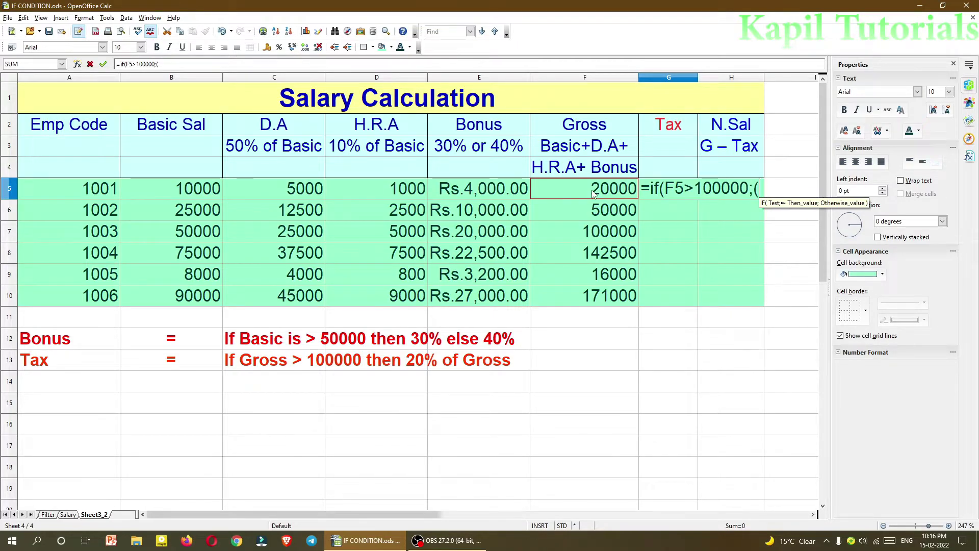
type("20*")
left_click(597, 193)
type("/")
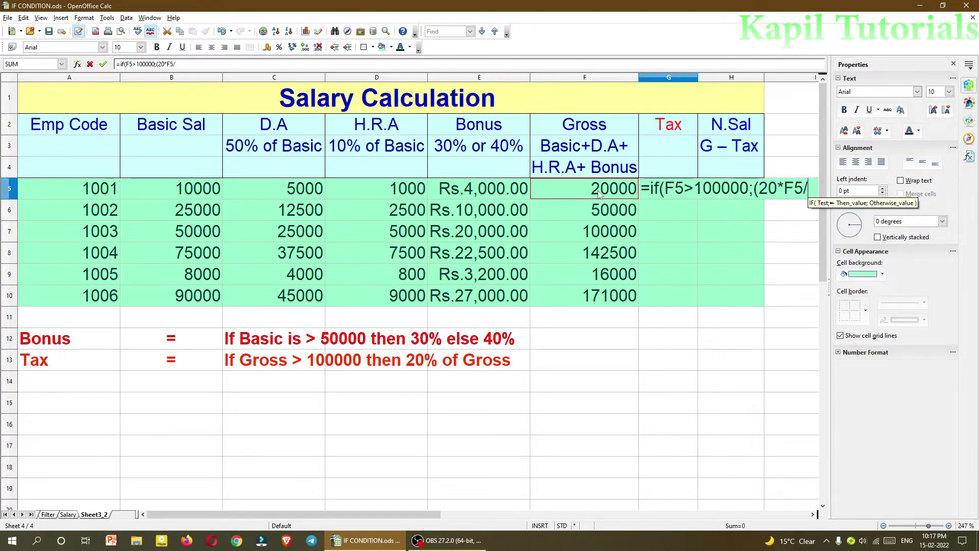
type("100")
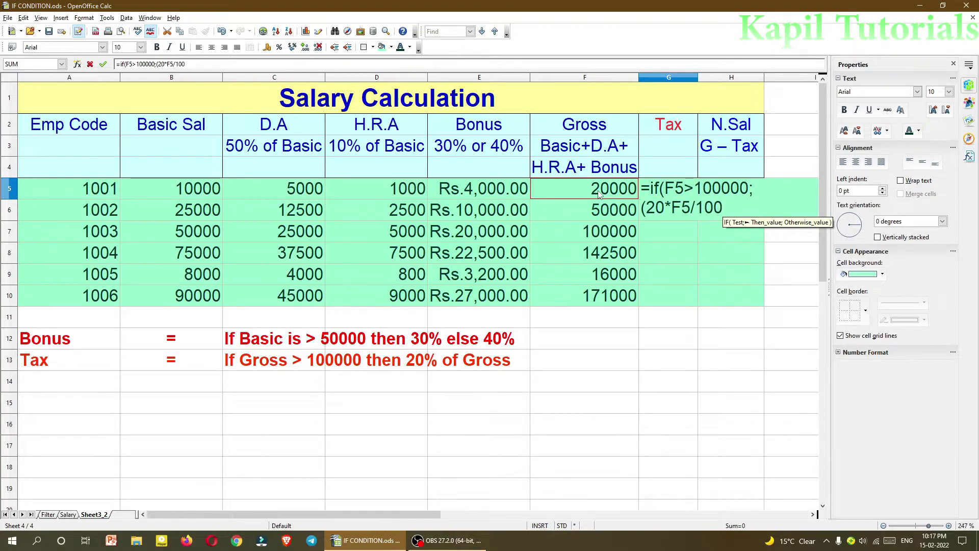
type("))")
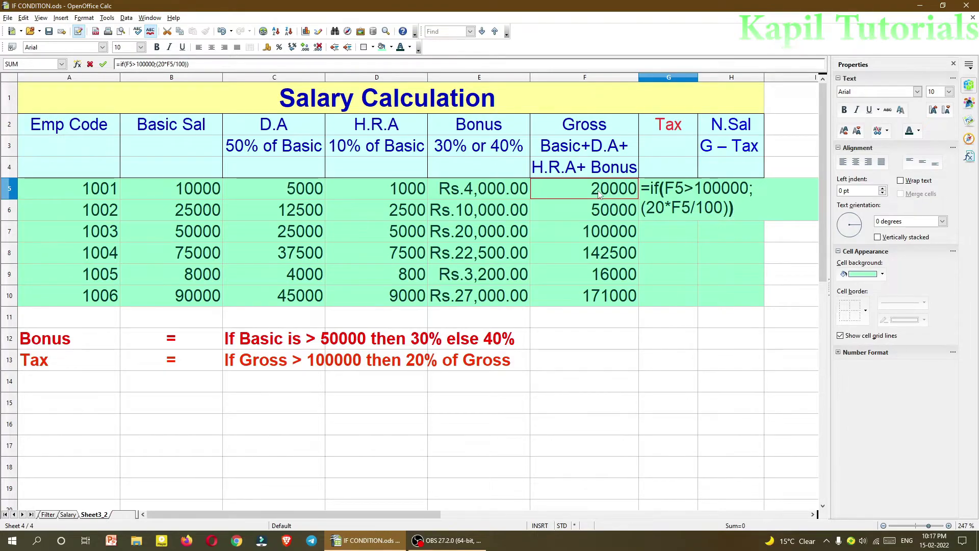
key("Return")
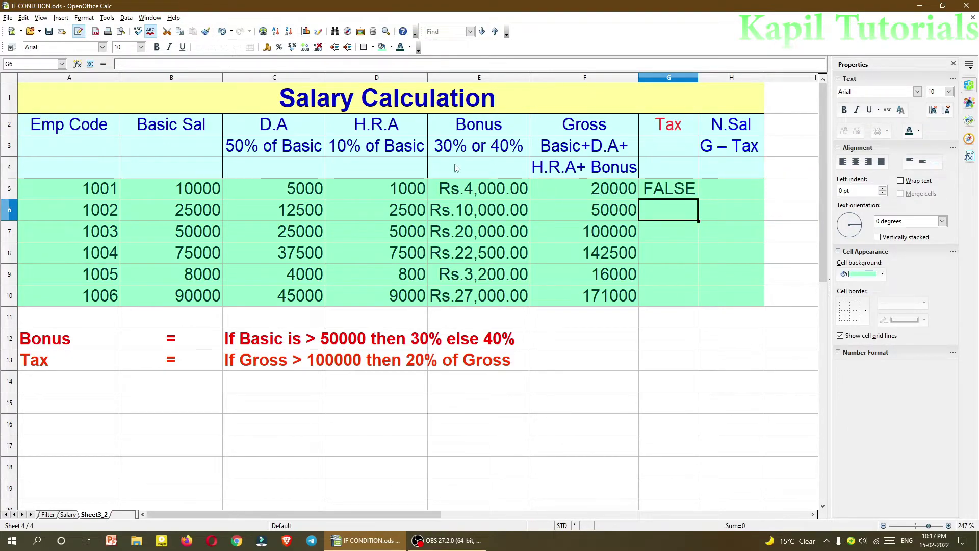
Edit the Tax IF formula in G5 to add 0 as its otherwise-value.
left_click(658, 198)
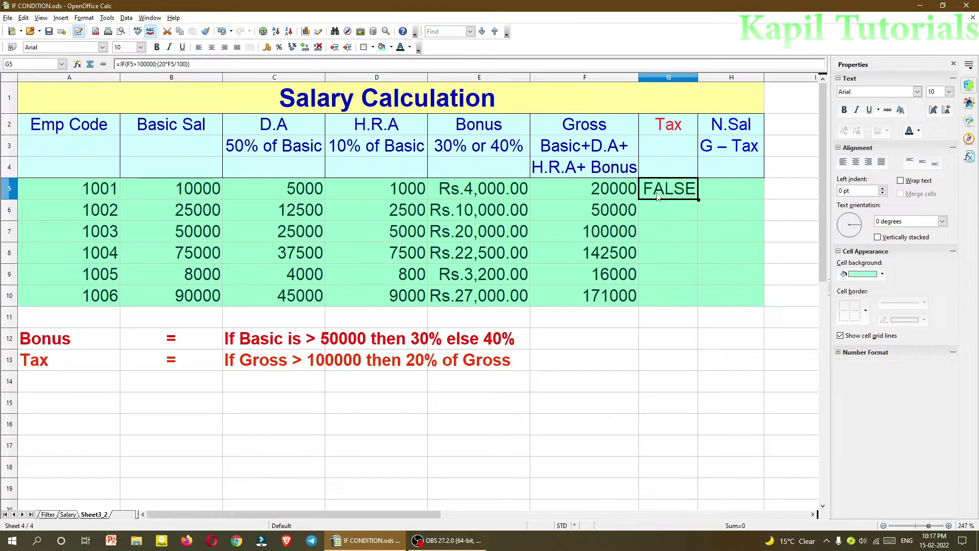
double_click(658, 198)
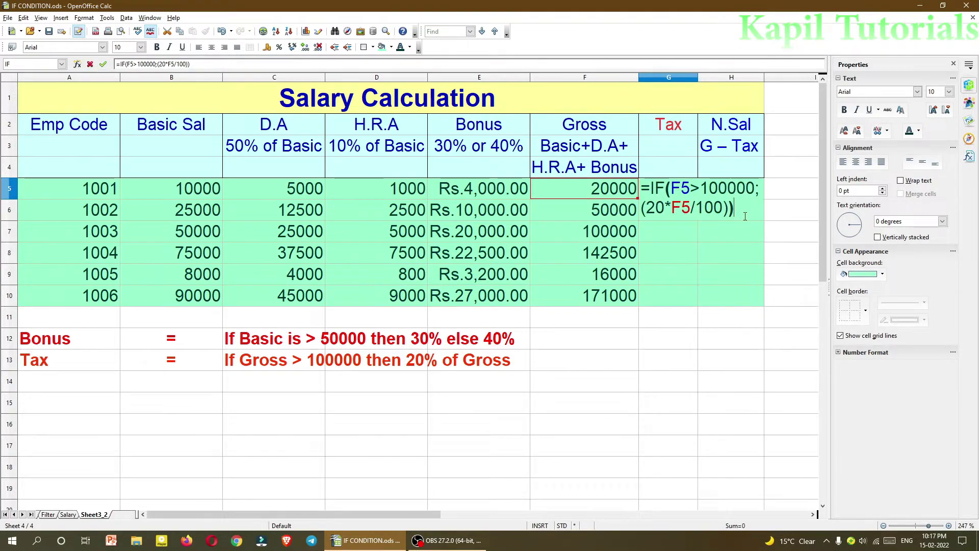
key("Left")
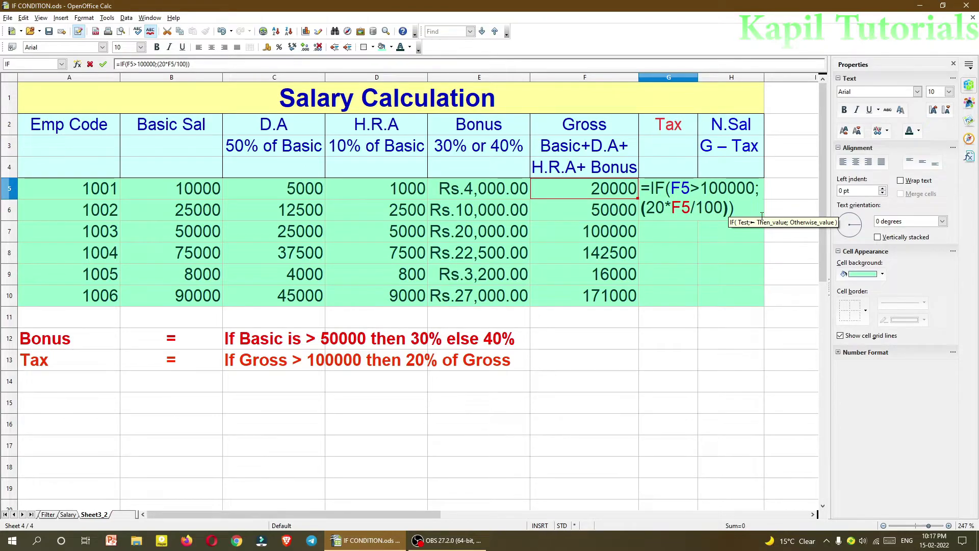
type(";")
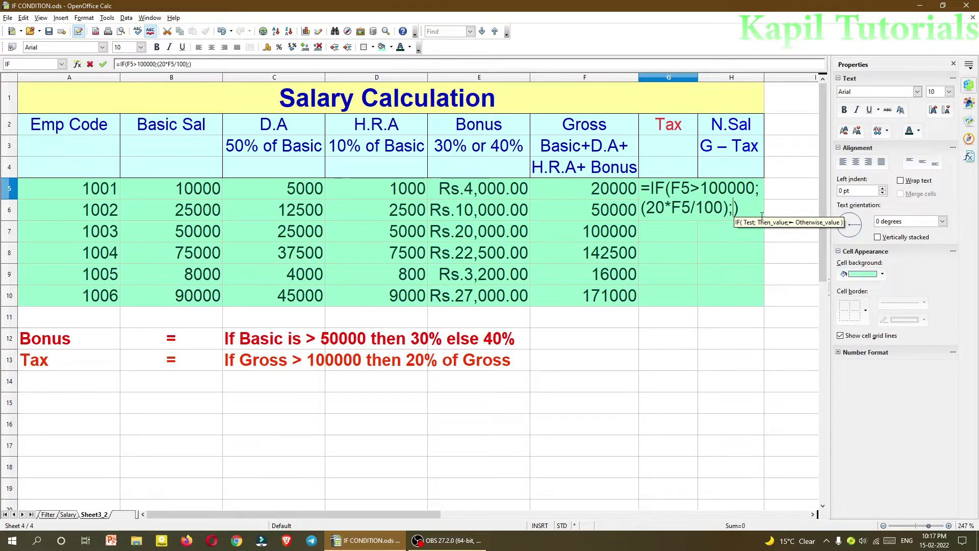
type("0")
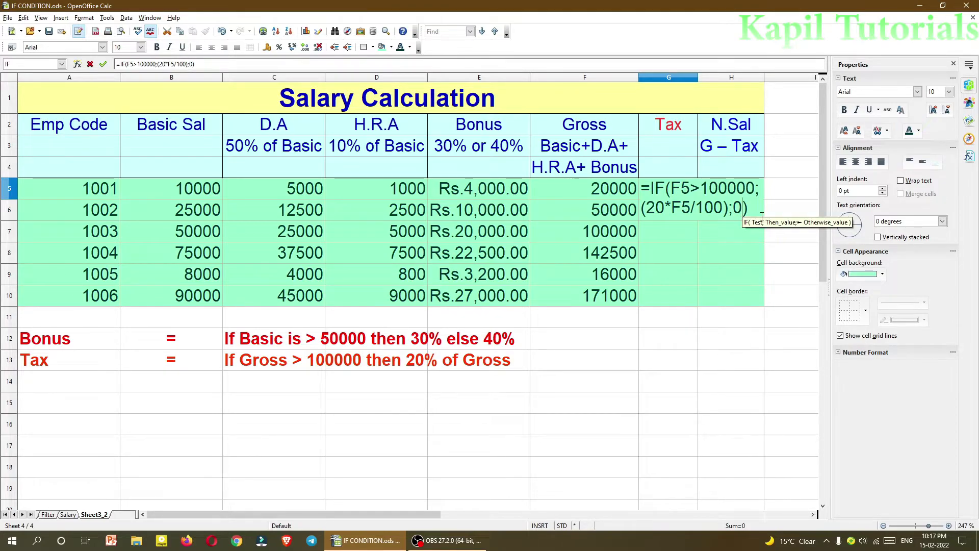
key("Return")
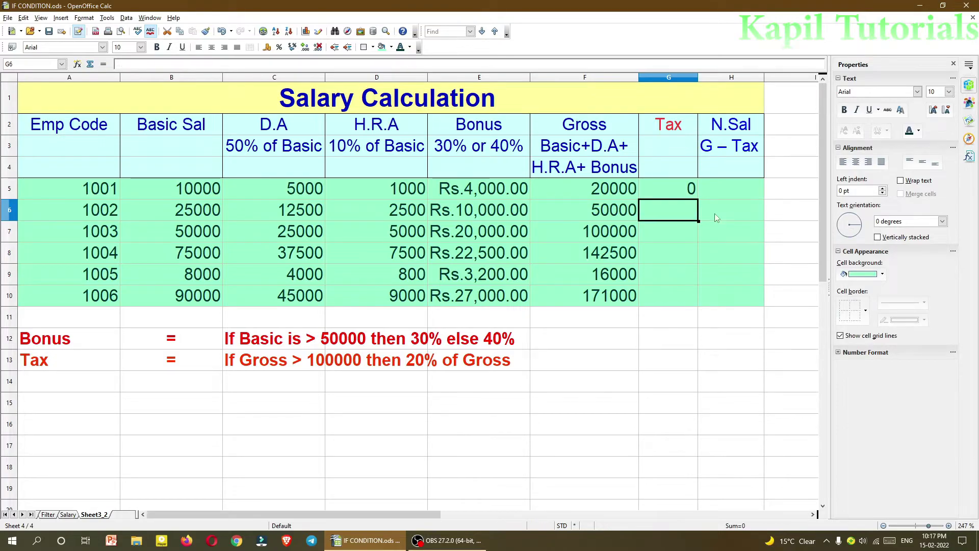
Check the Tax IF formula in G5 and fill it down to G10.
left_click(666, 188)
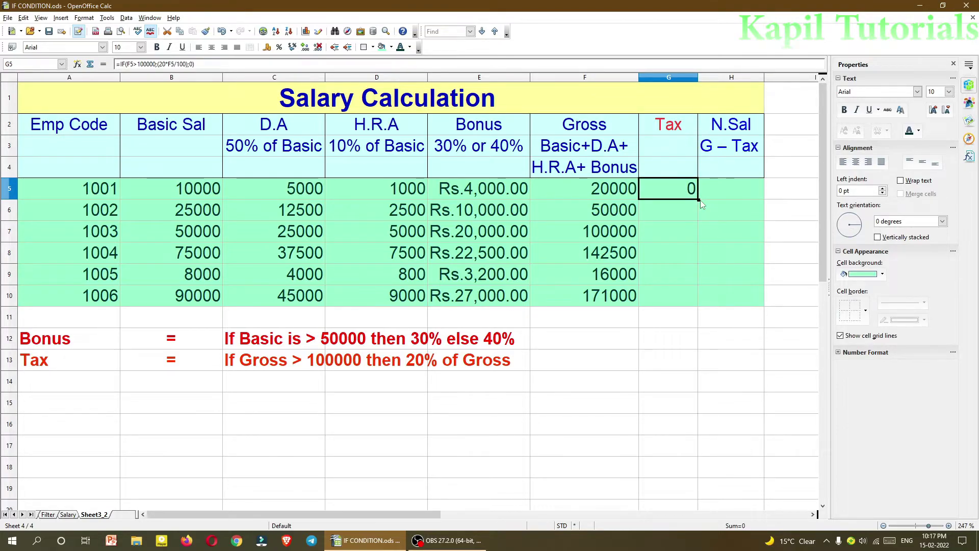
key("F2")
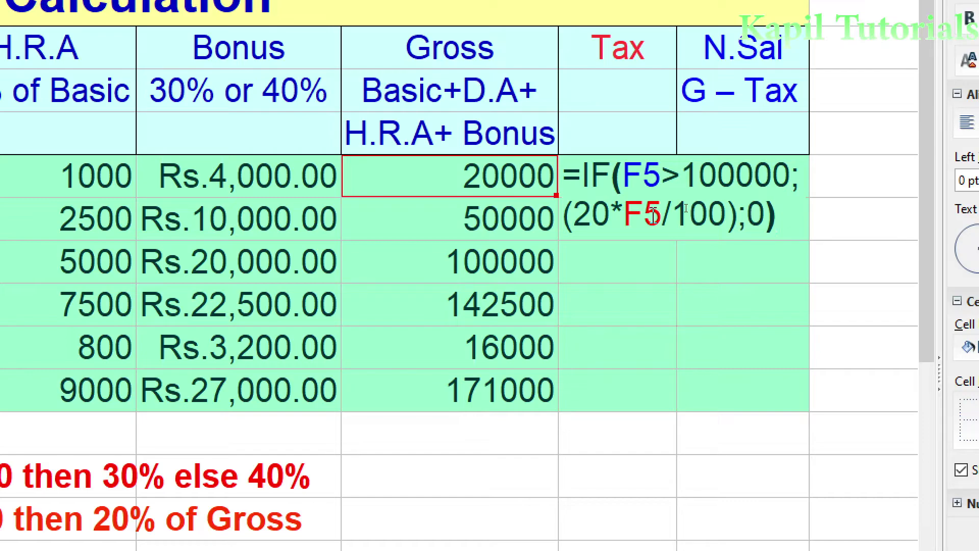
key("Return")
left_click(604, 169)
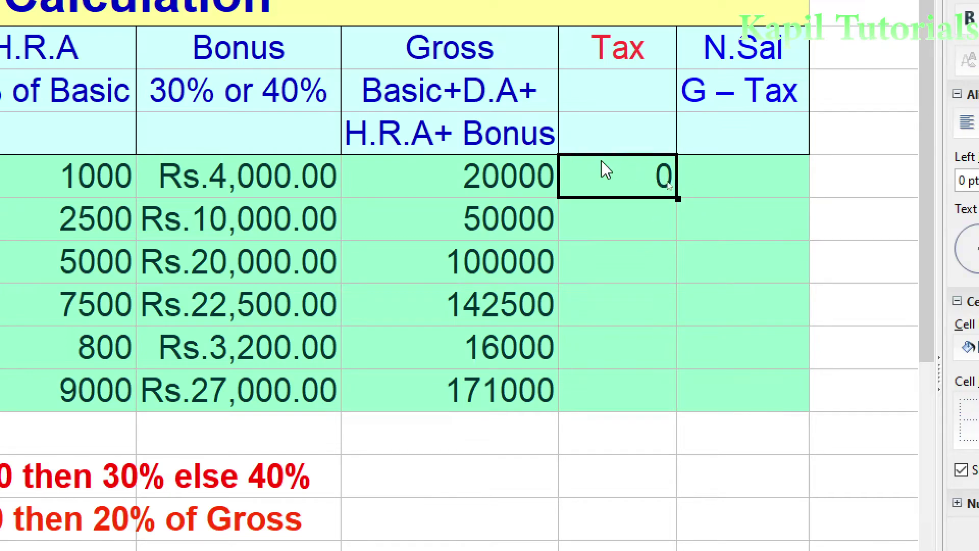
left_click_drag(676, 198, 654, 398)
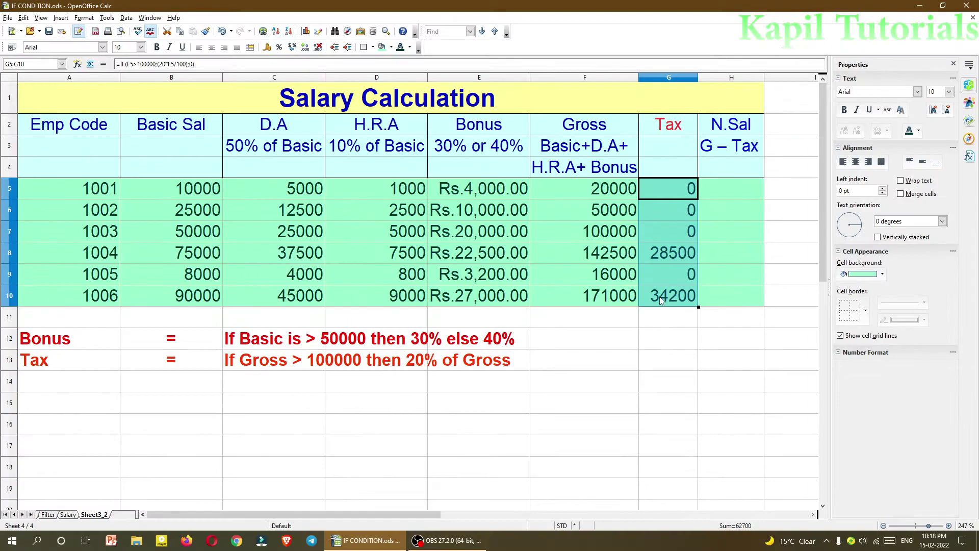
Enter the net salary formula =F5-G5 in H5 and fill it down to H10.
left_click(731, 195)
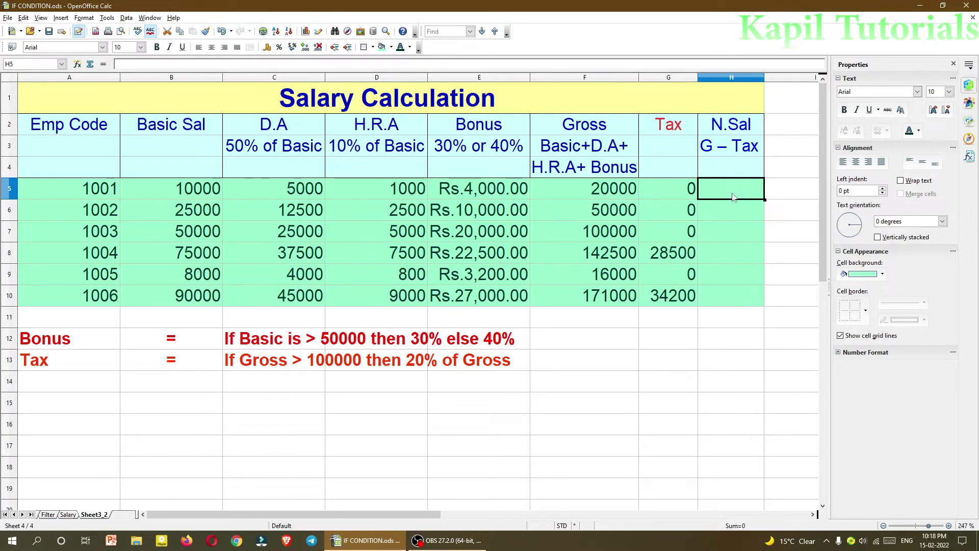
type("=")
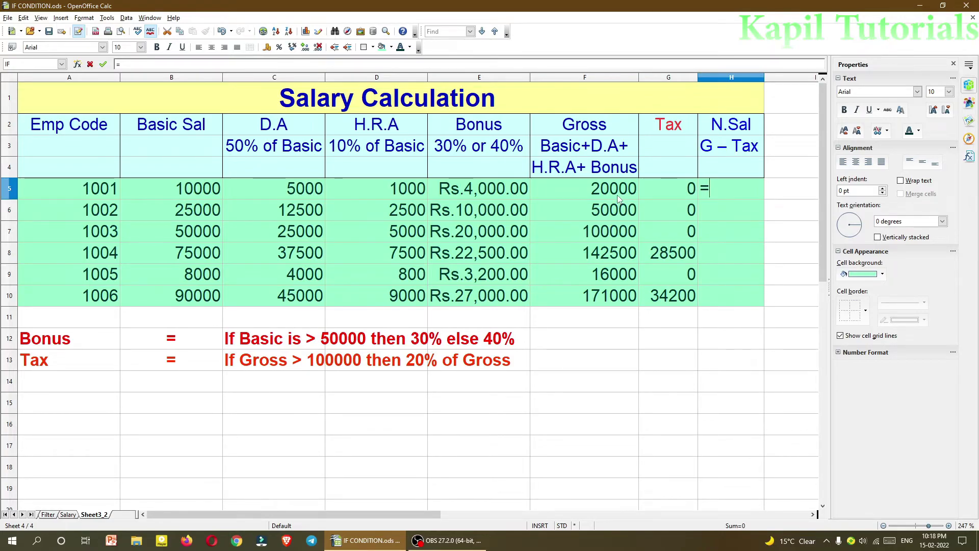
left_click(619, 198)
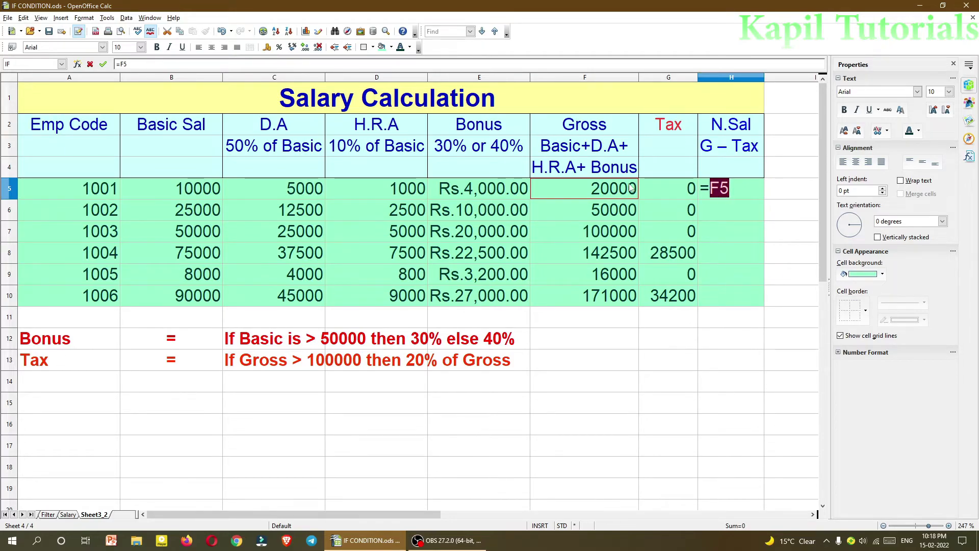
type("-")
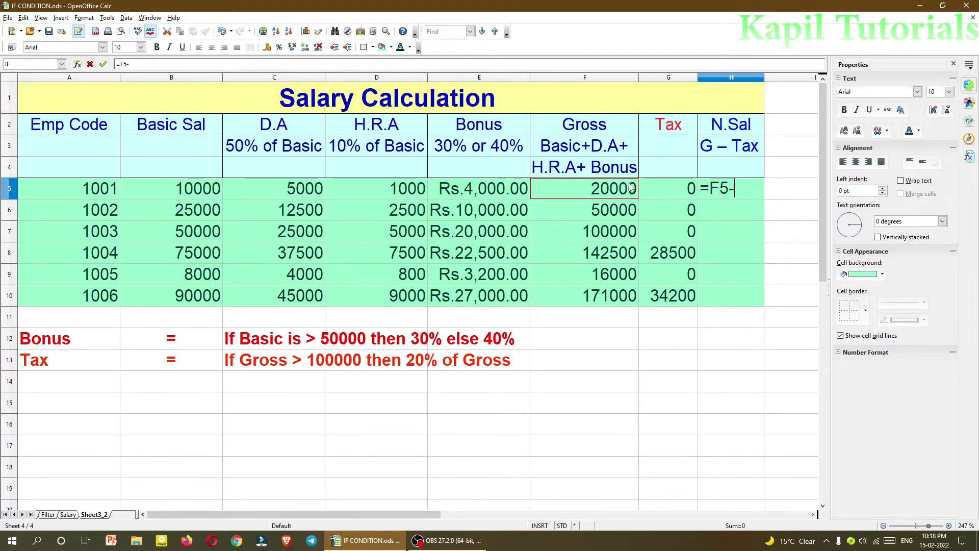
left_click(671, 191)
key("Return")
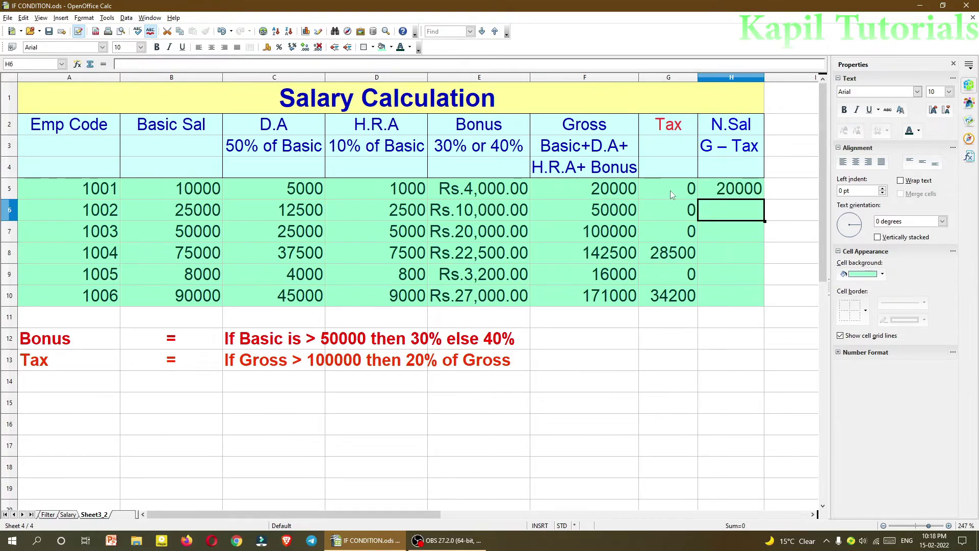
left_click(731, 193)
left_click_drag(765, 201, 758, 304)
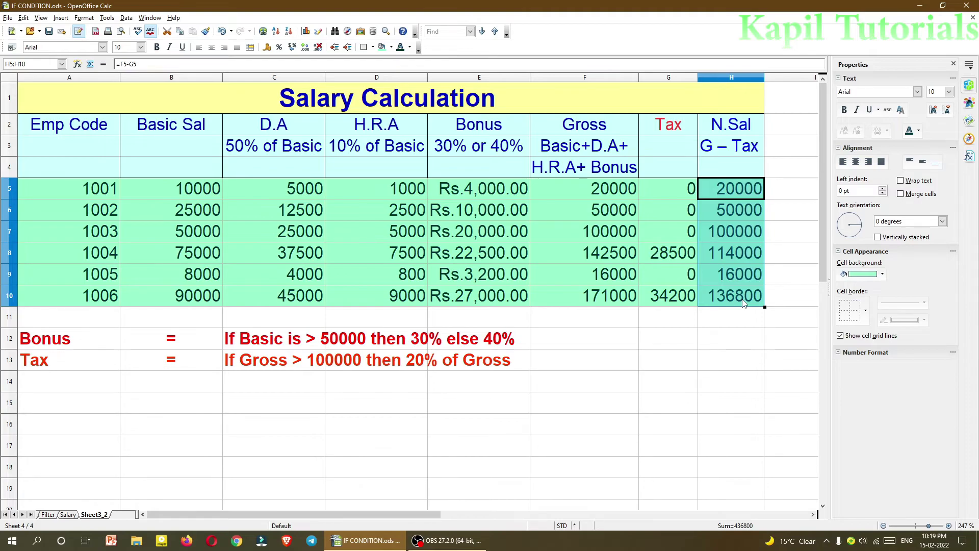
Remove both decimal places from the Bonus amounts in E5:E10.
left_click_drag(474, 296, 464, 189)
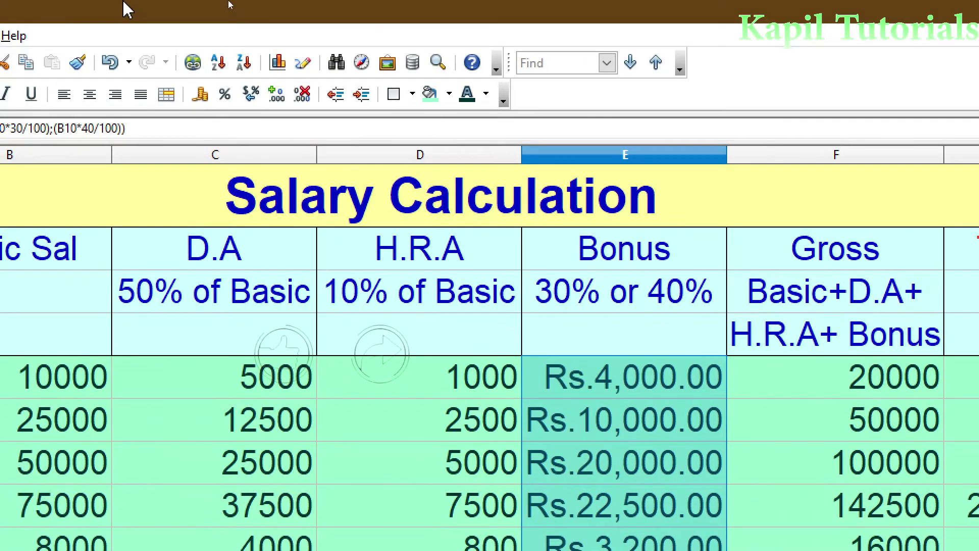
left_click(302, 97)
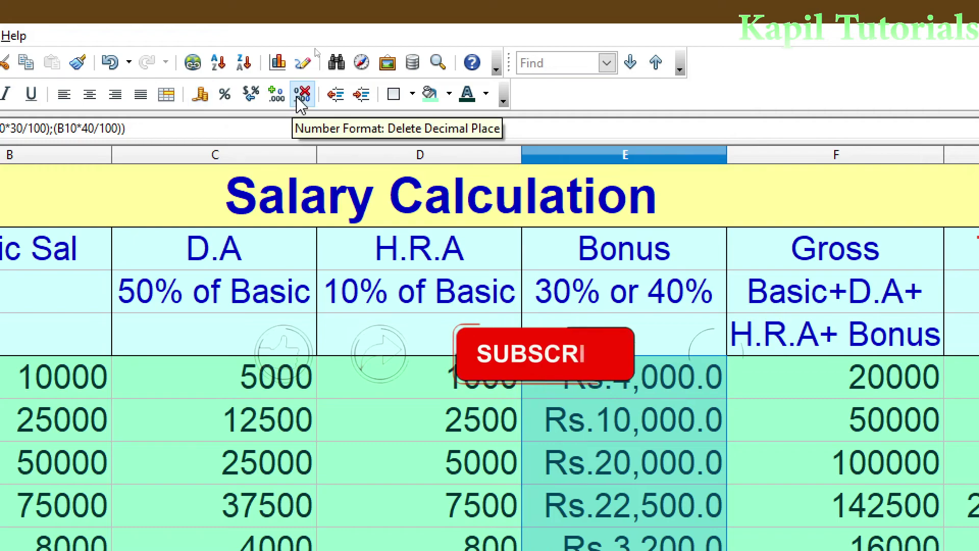
left_click(299, 99)
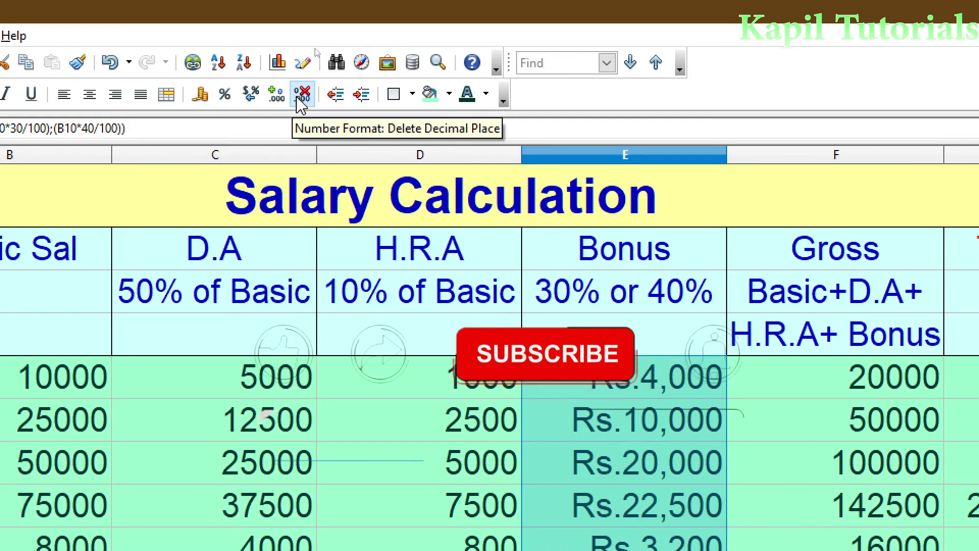